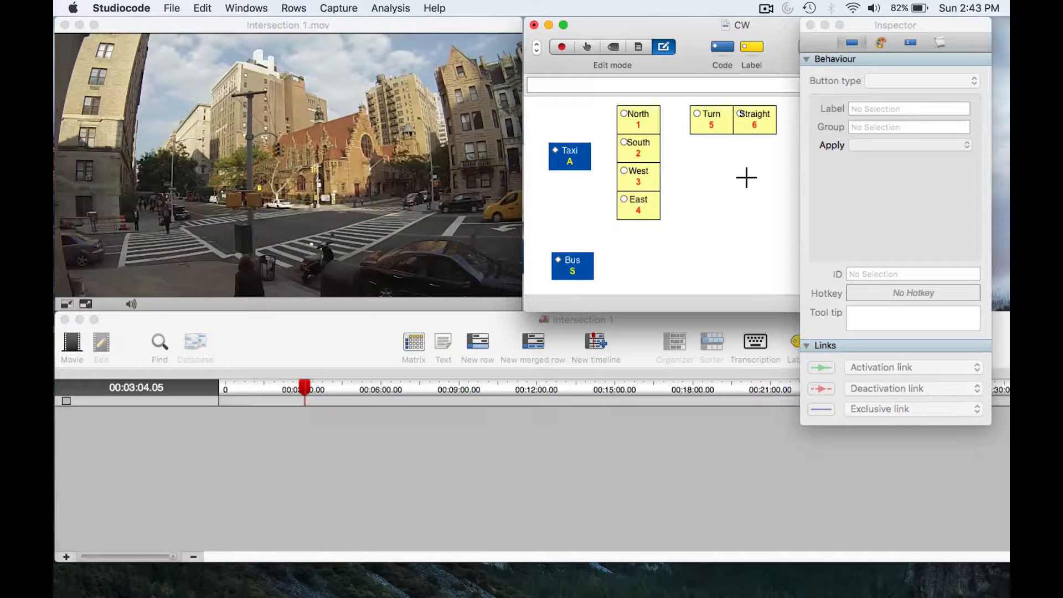
- Inspect the settings of the Taxi code button and the North label button
left_click(573, 154)
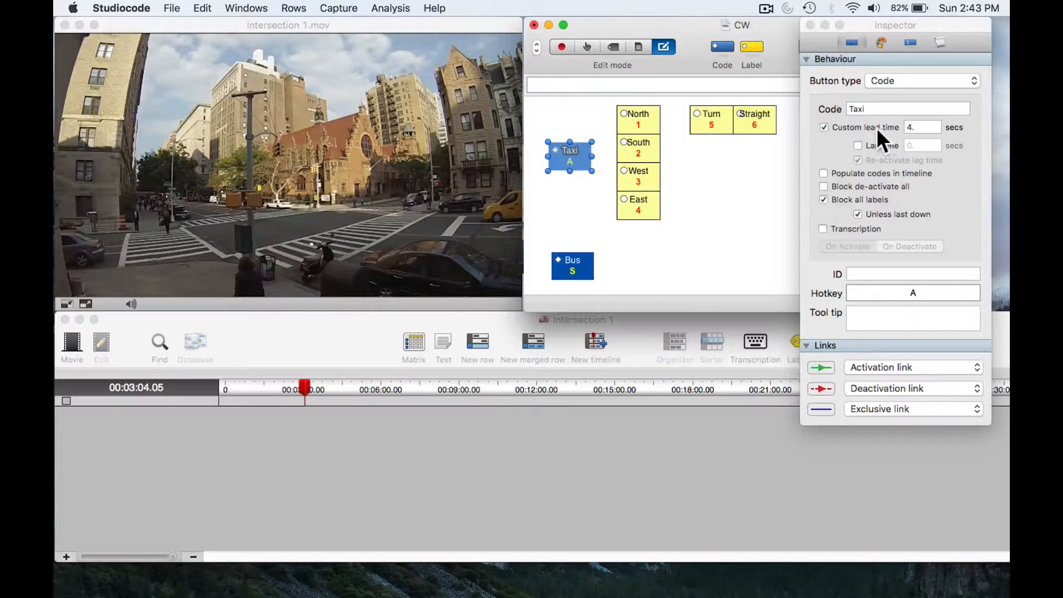
left_click(647, 114)
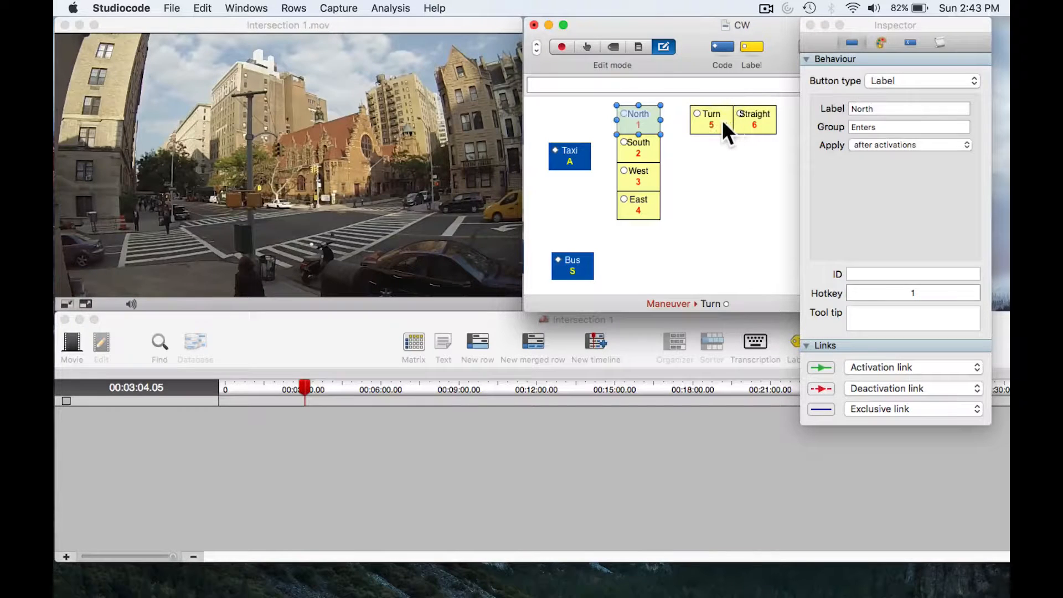
- Play the Intersection 1 movie in two short stretches, then move it back to 00:03:04.38
mouse_move(444, 62)
left_click(463, 22)
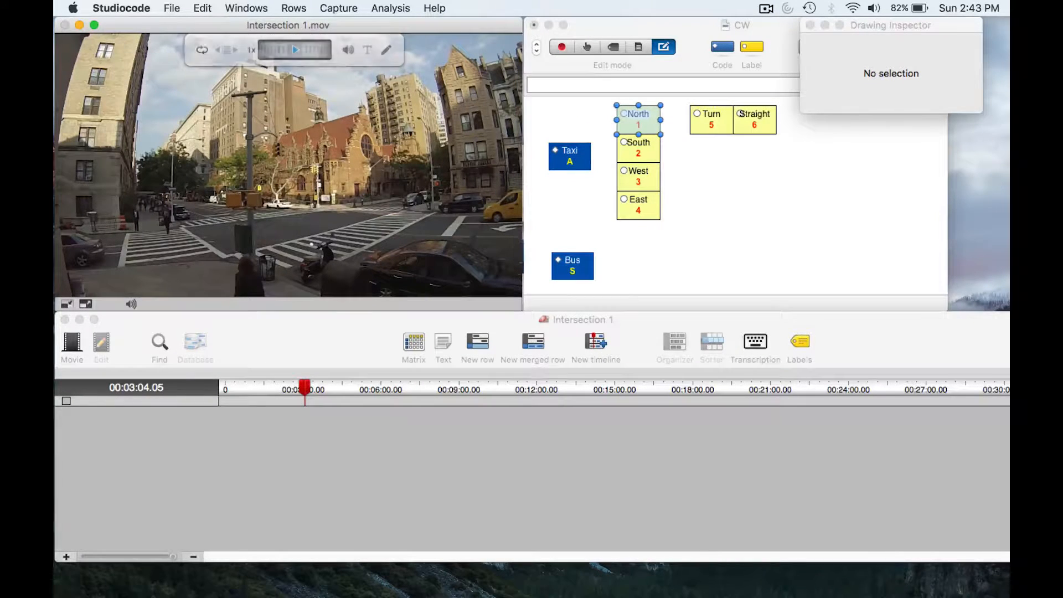
key("Up")
key("Down")
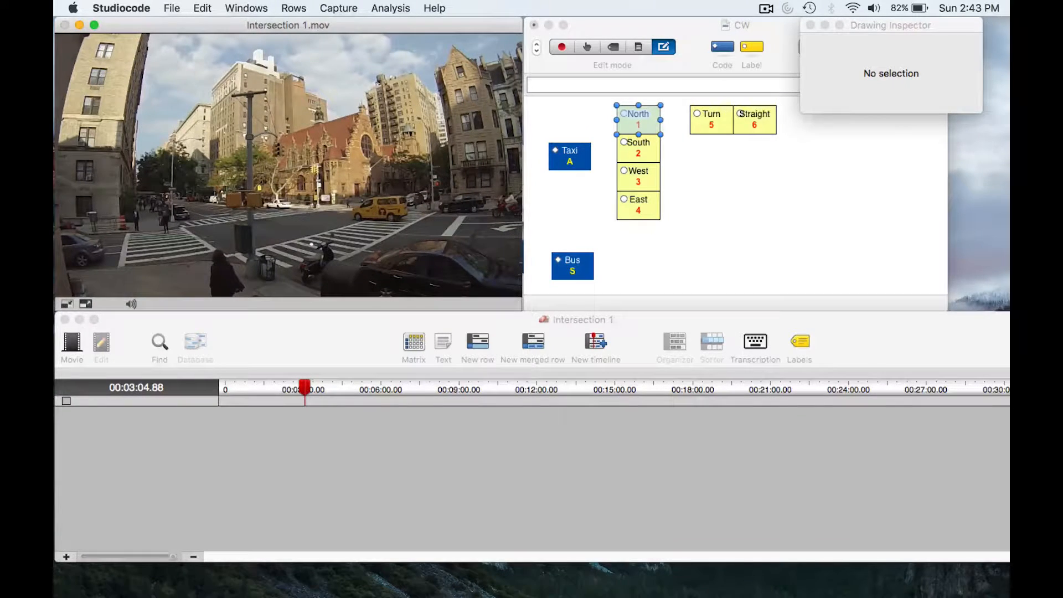
key("Up")
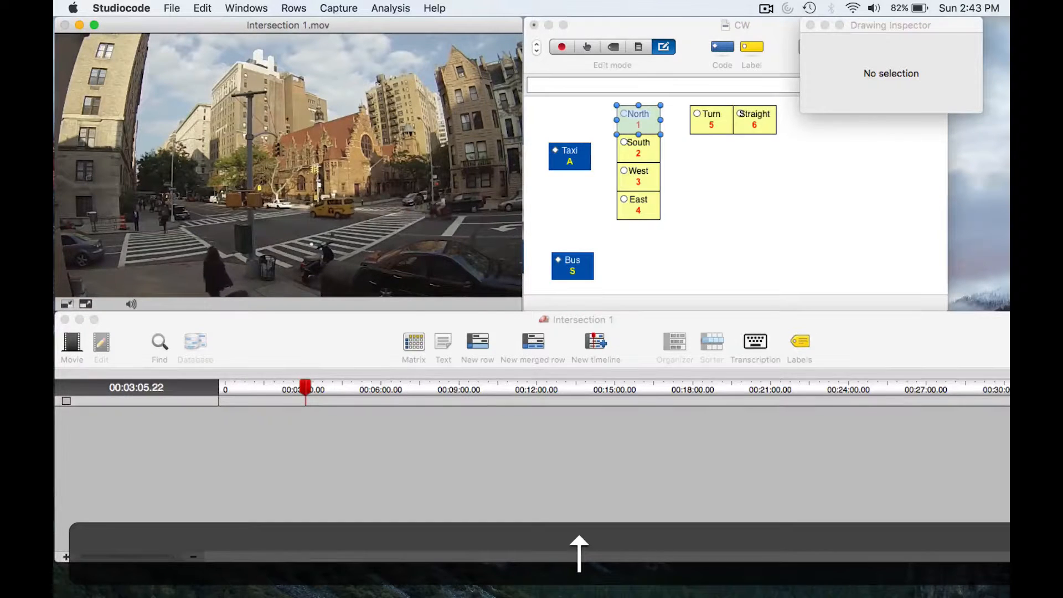
key("Down")
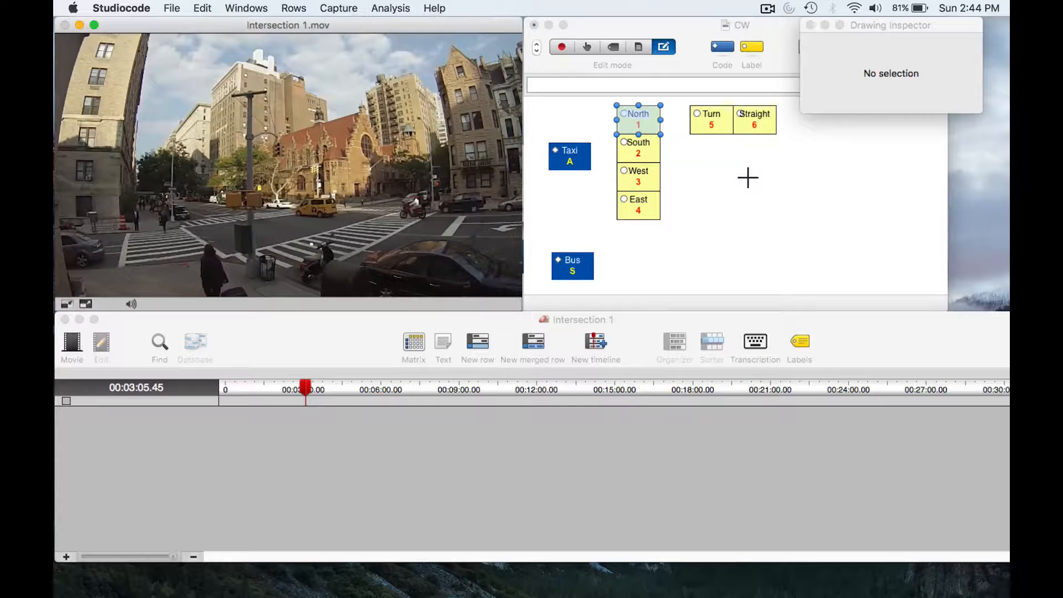
key("Left")
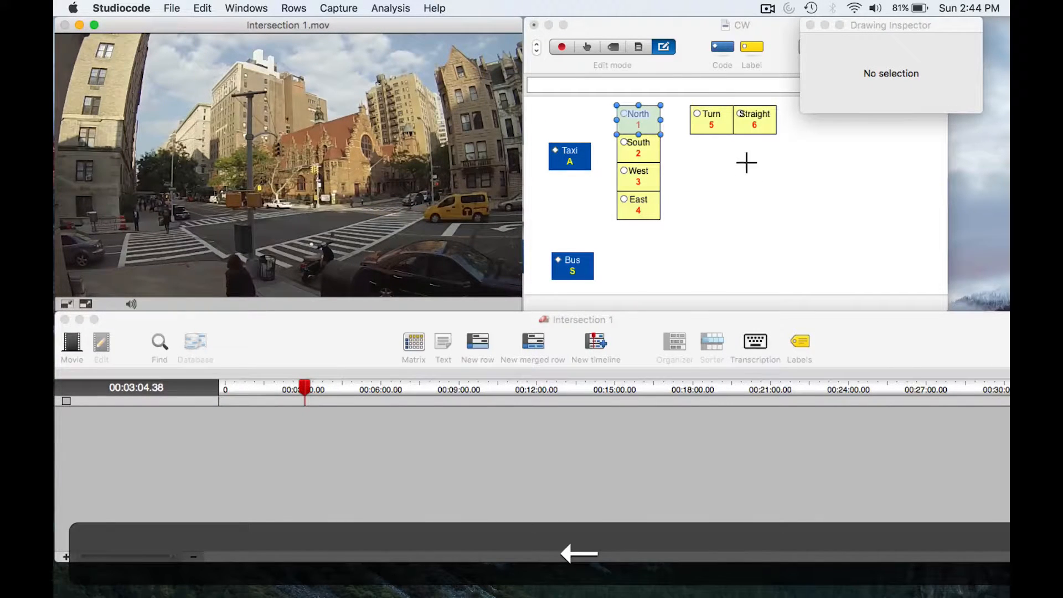
- Add activation links from the North and South labels to the Taxi code button
left_click(642, 117)
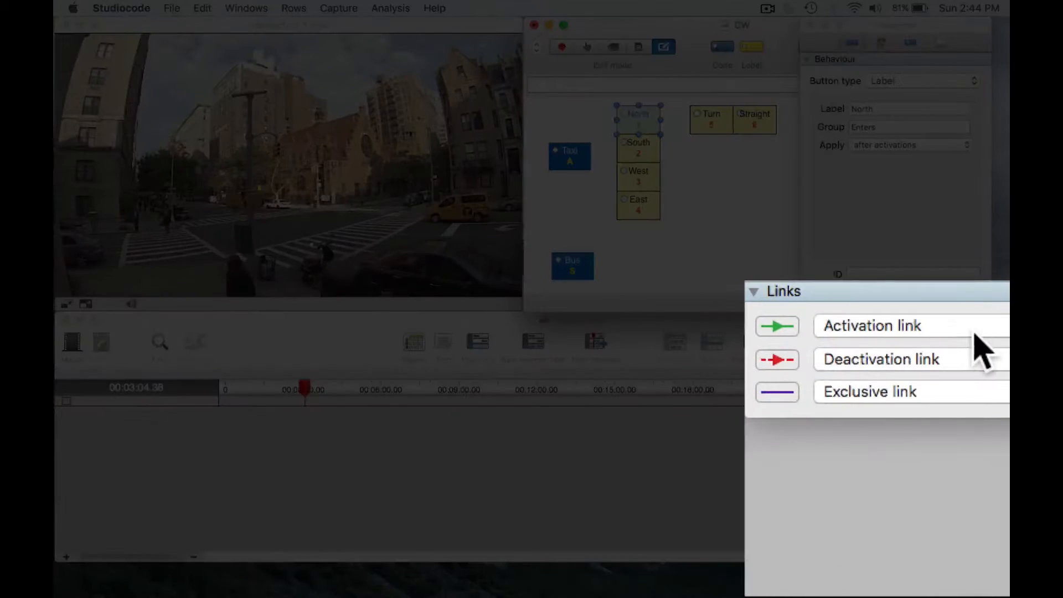
left_click(914, 369)
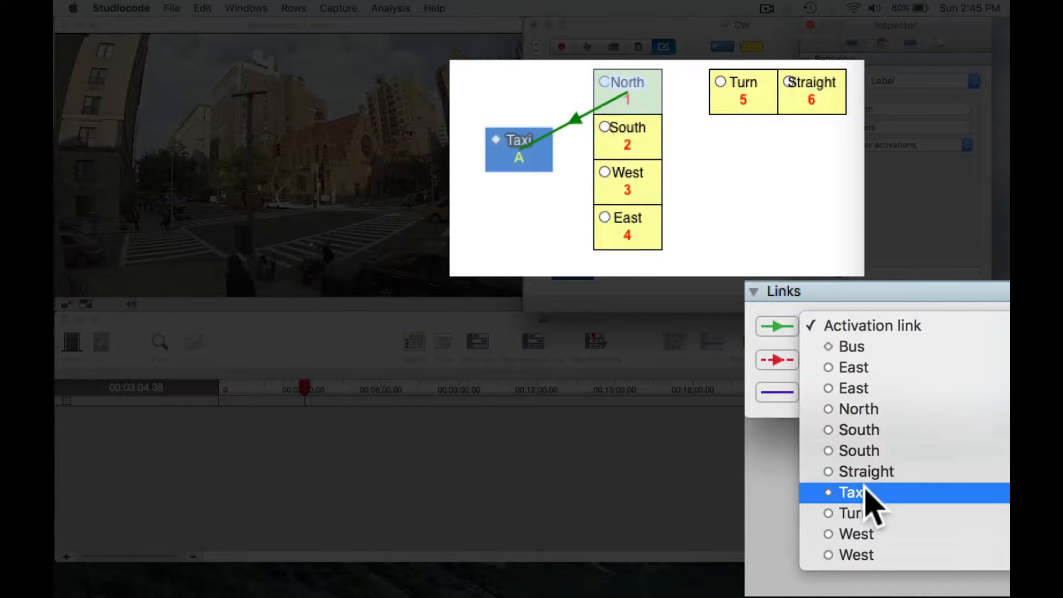
left_click(864, 487)
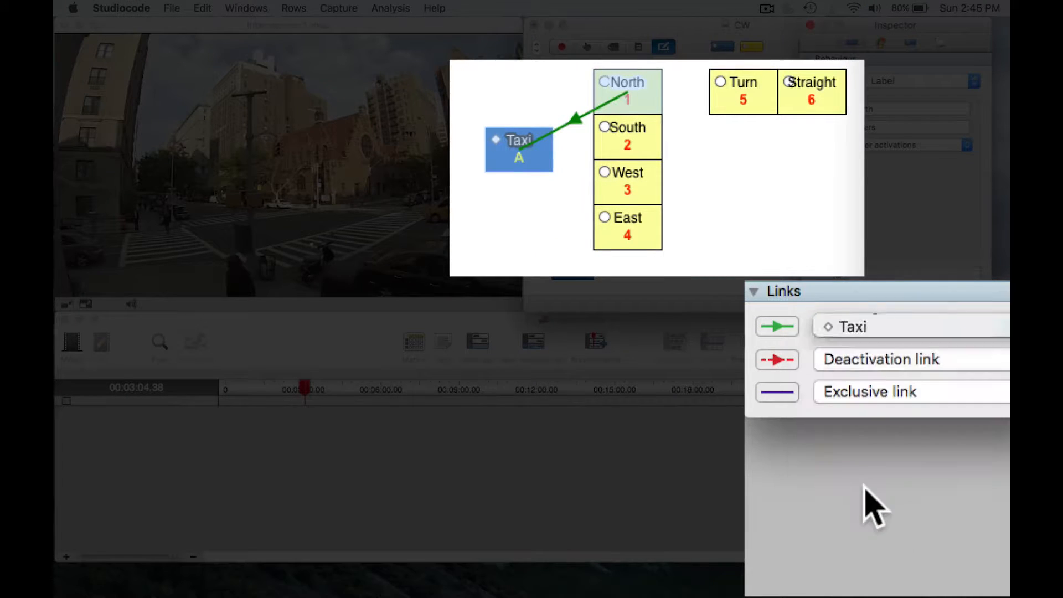
left_click(621, 132)
left_click(851, 325)
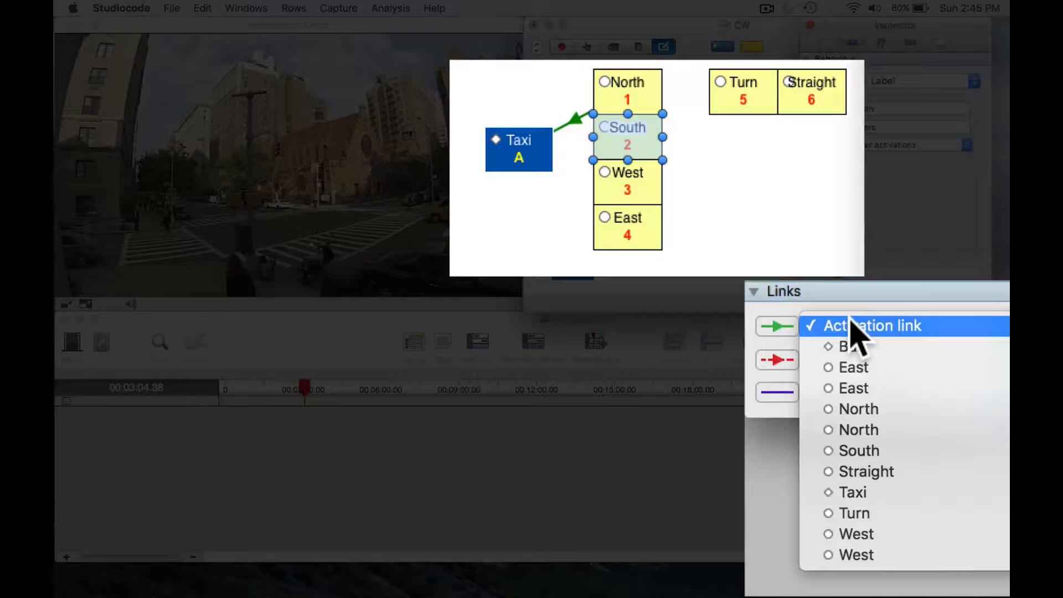
left_click(864, 492)
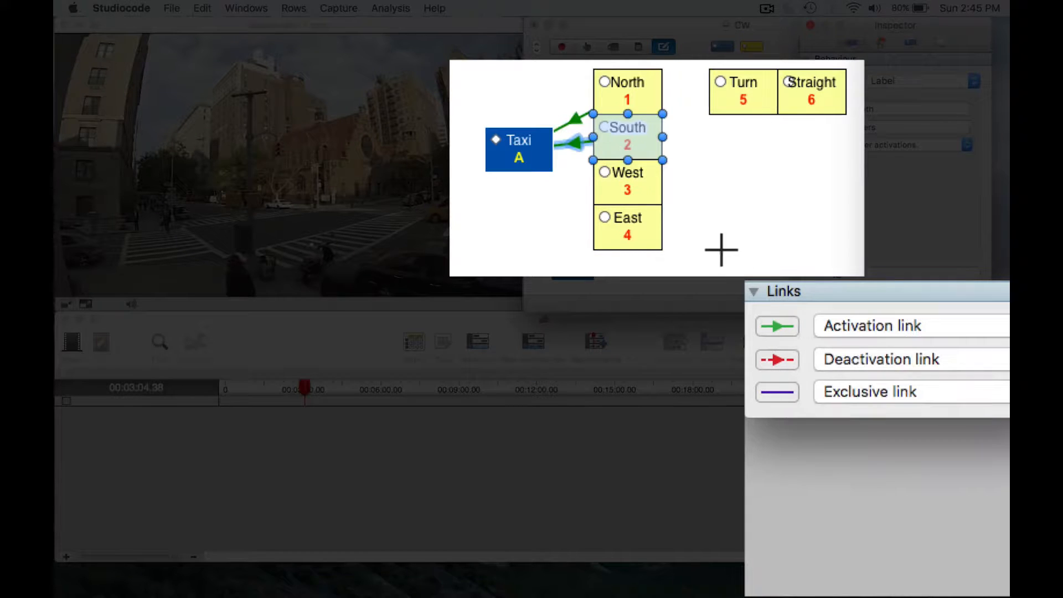
- Add activation links from the West and East labels to the Taxi code button
left_click(643, 177)
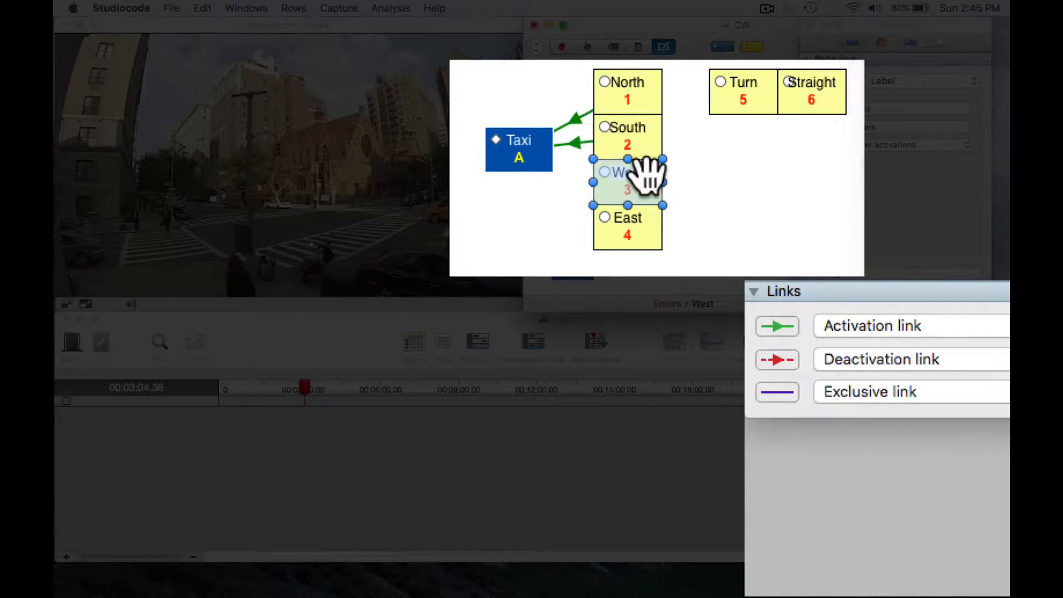
left_click(861, 331)
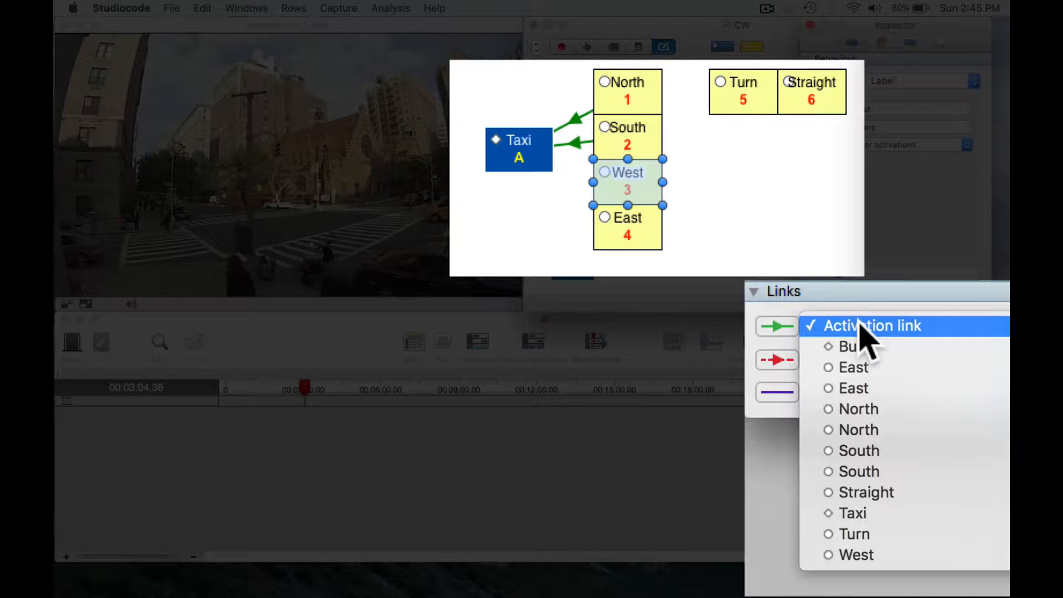
key("t")
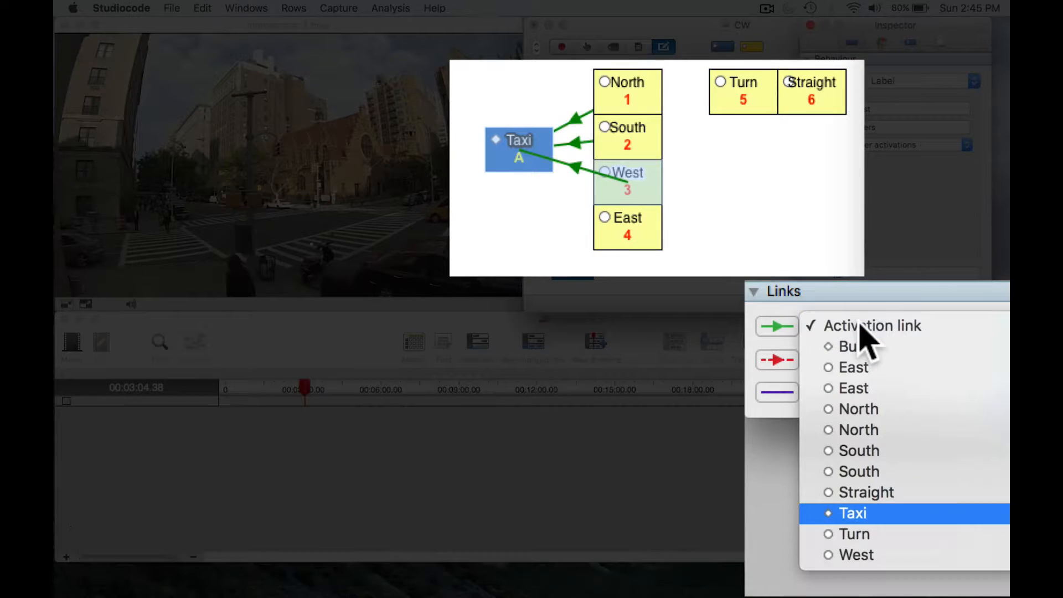
key("Return")
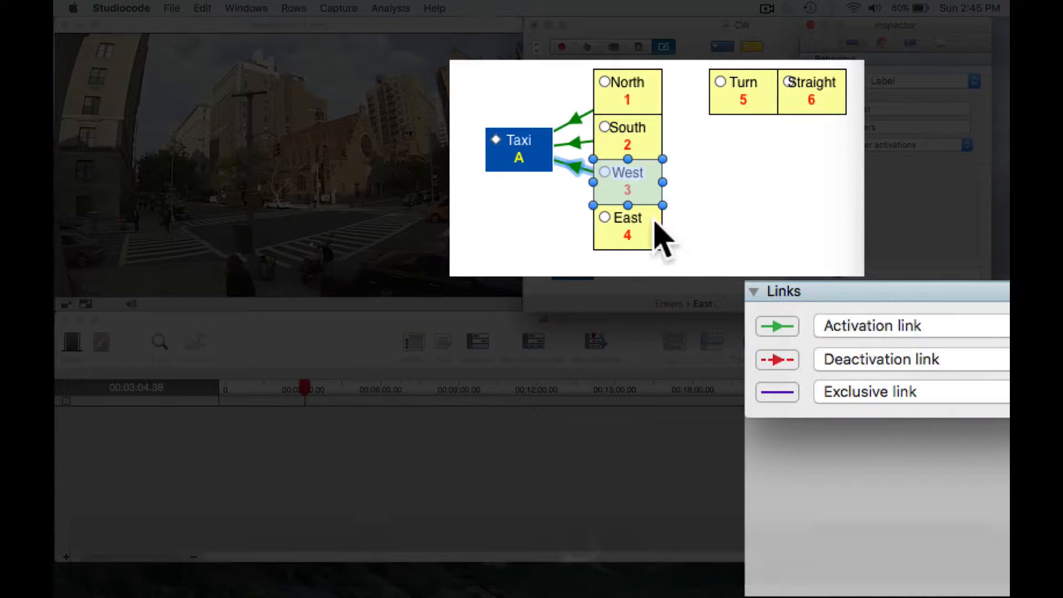
left_click(649, 223)
left_click(907, 327)
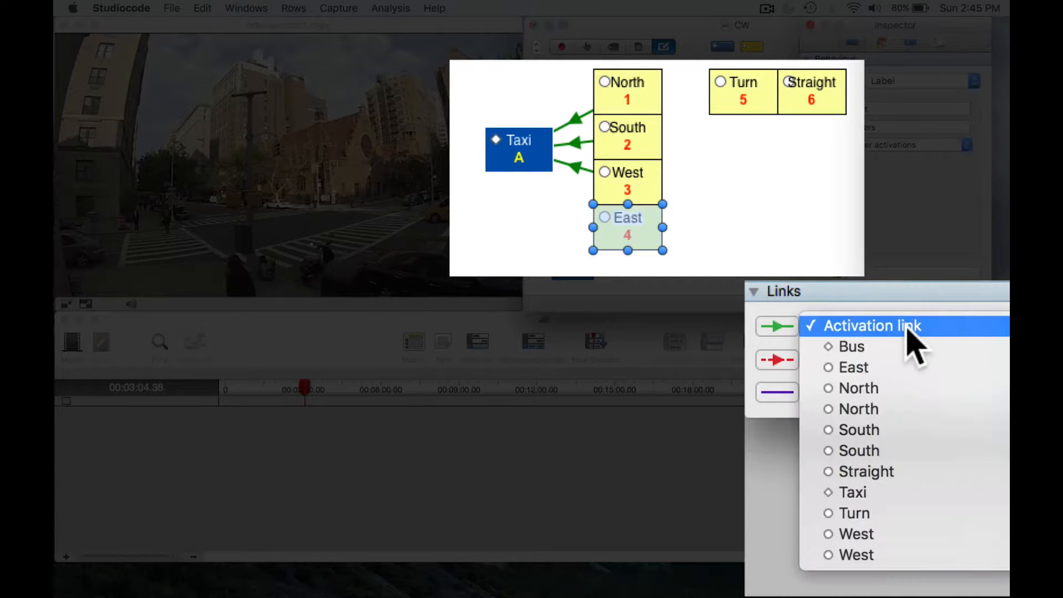
key("t")
key("Return")
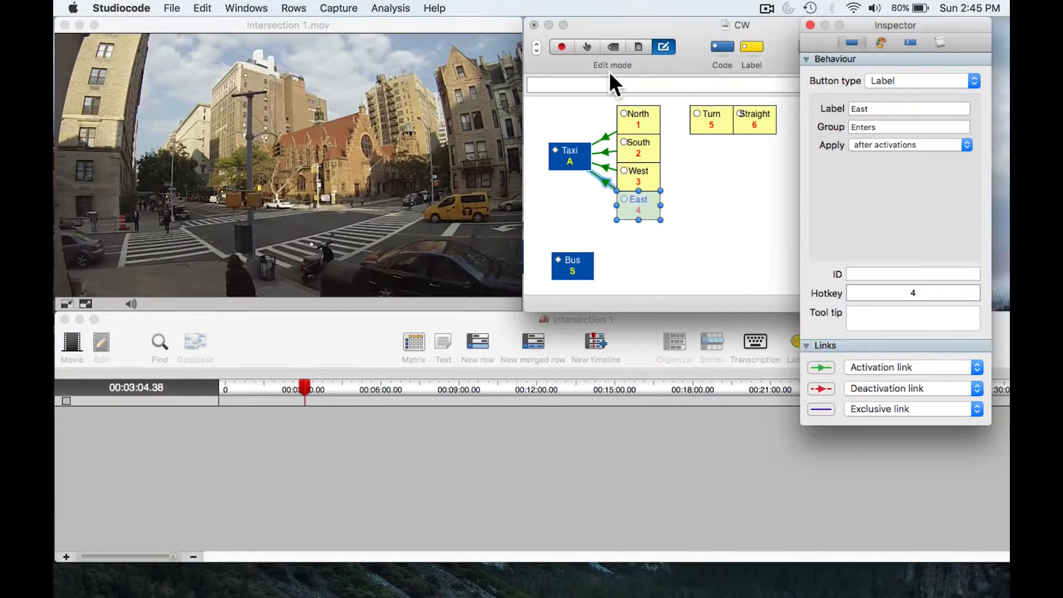
- In Code mode, advance the movie to 00:03:06.22, code a Taxi instance through the South label, and return to Edit mode
left_click(589, 47)
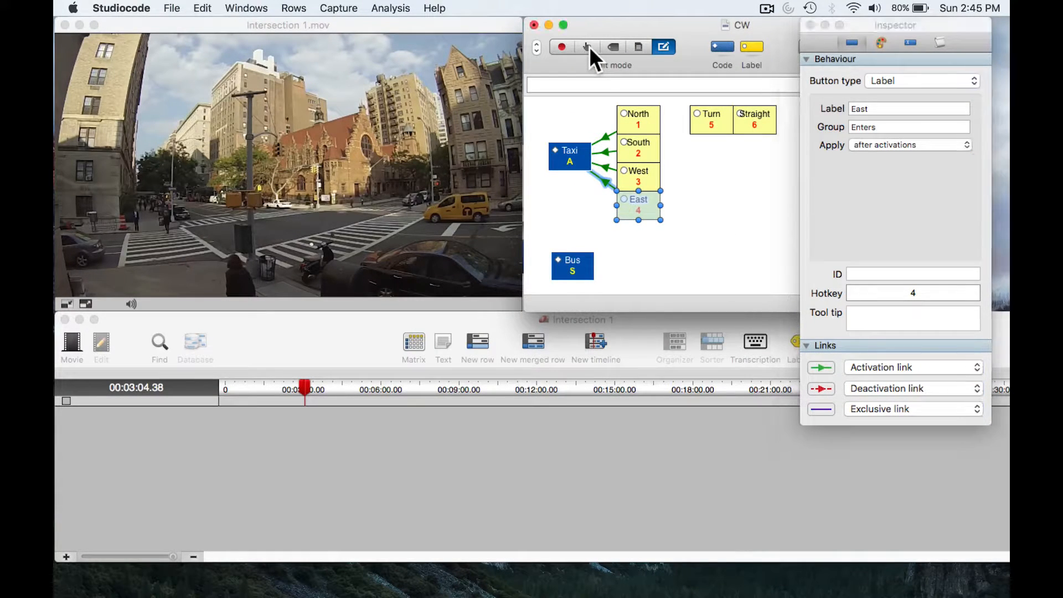
left_click(589, 46)
key("space")
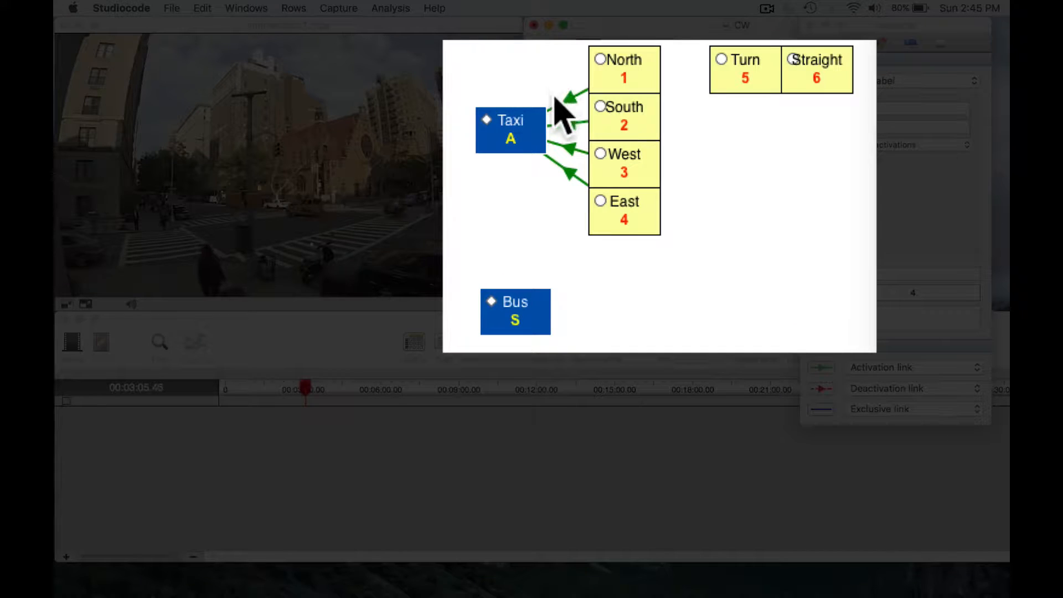
key("Down")
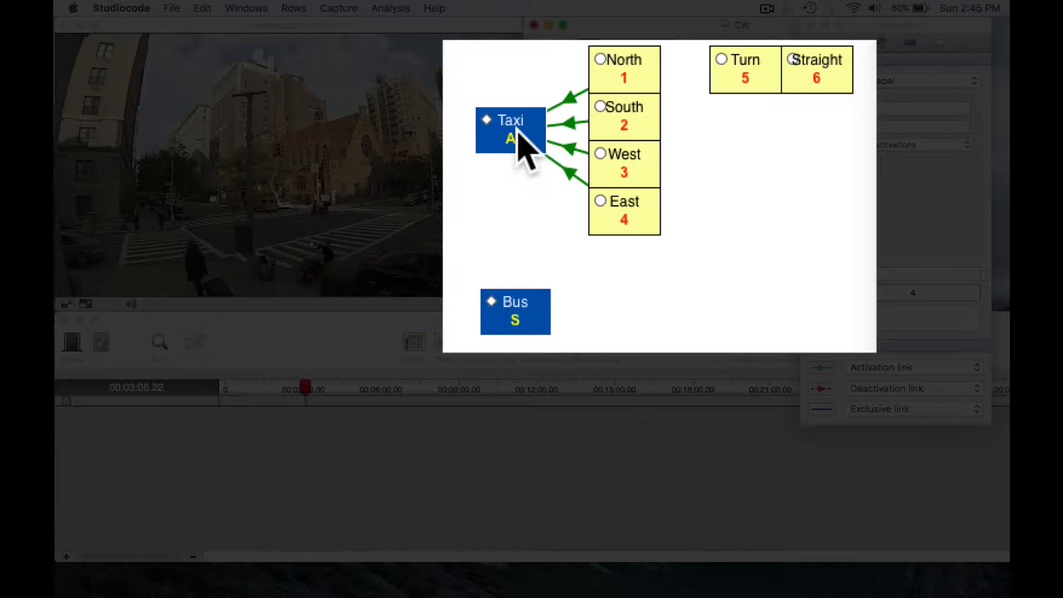
left_click(637, 113)
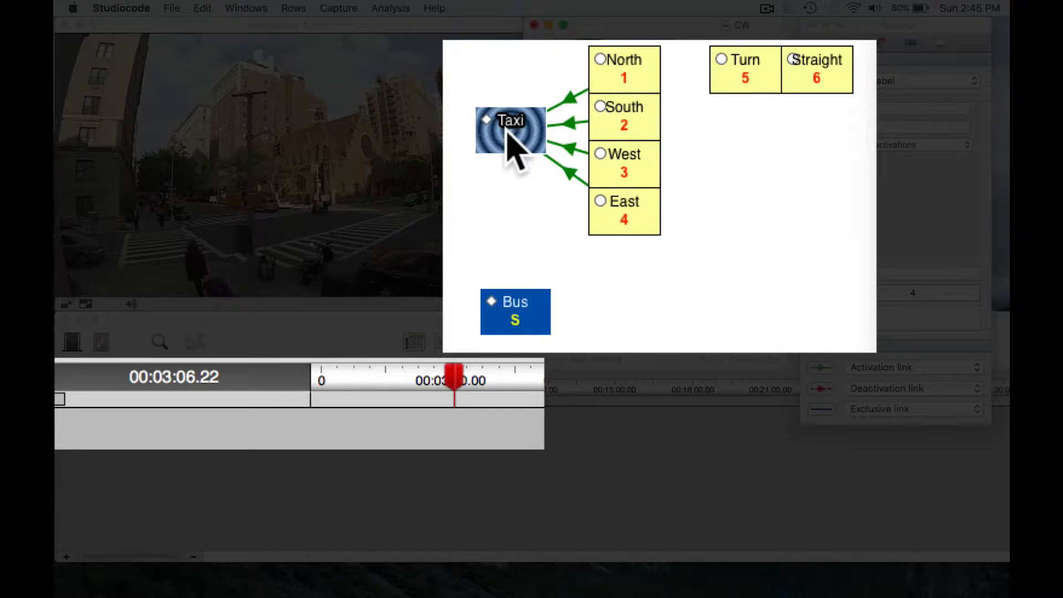
left_click(506, 137)
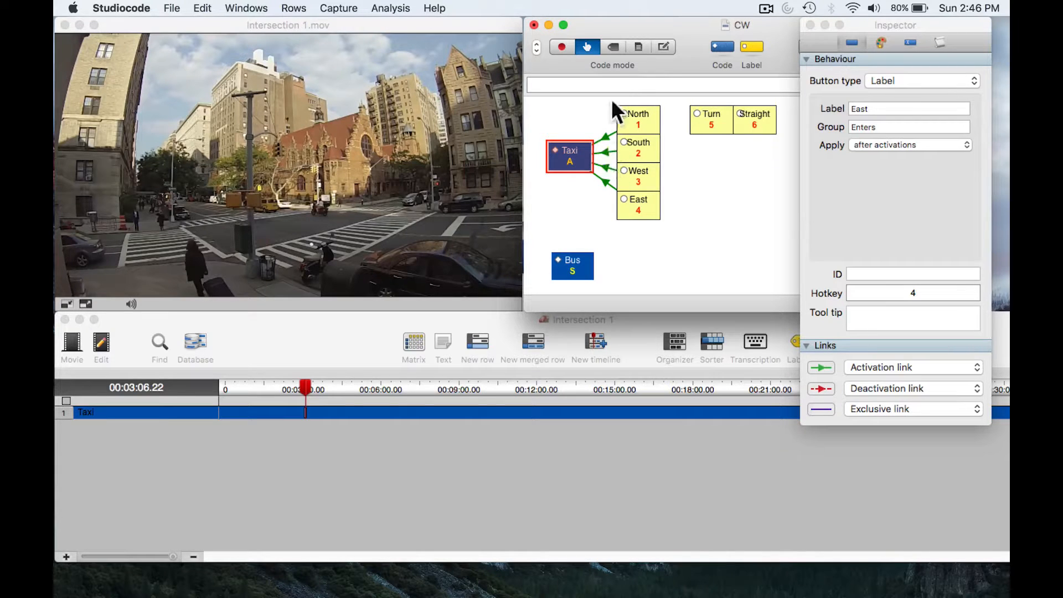
left_click(662, 48)
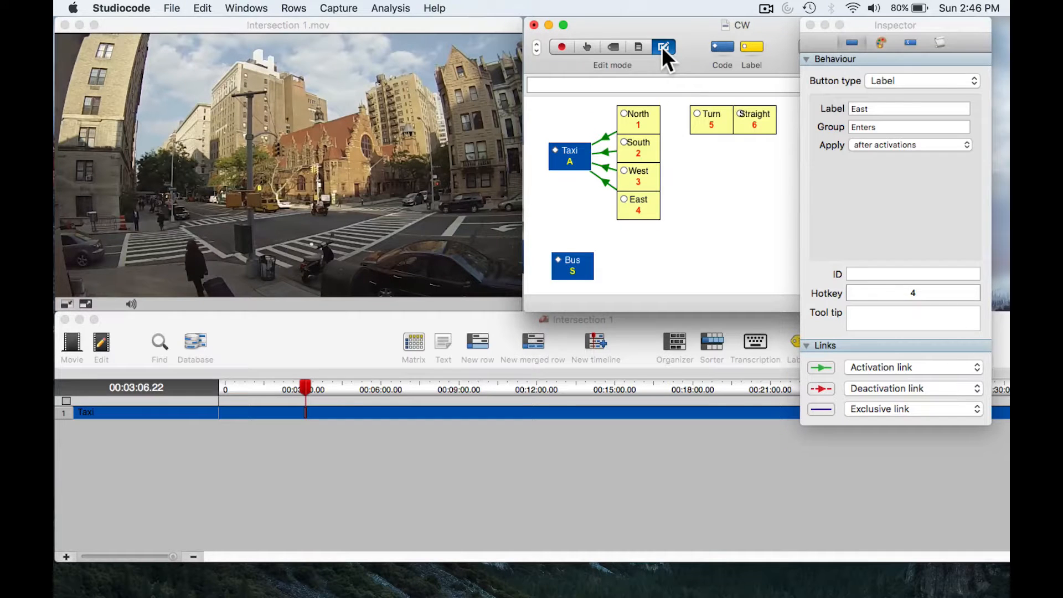
left_click(708, 126)
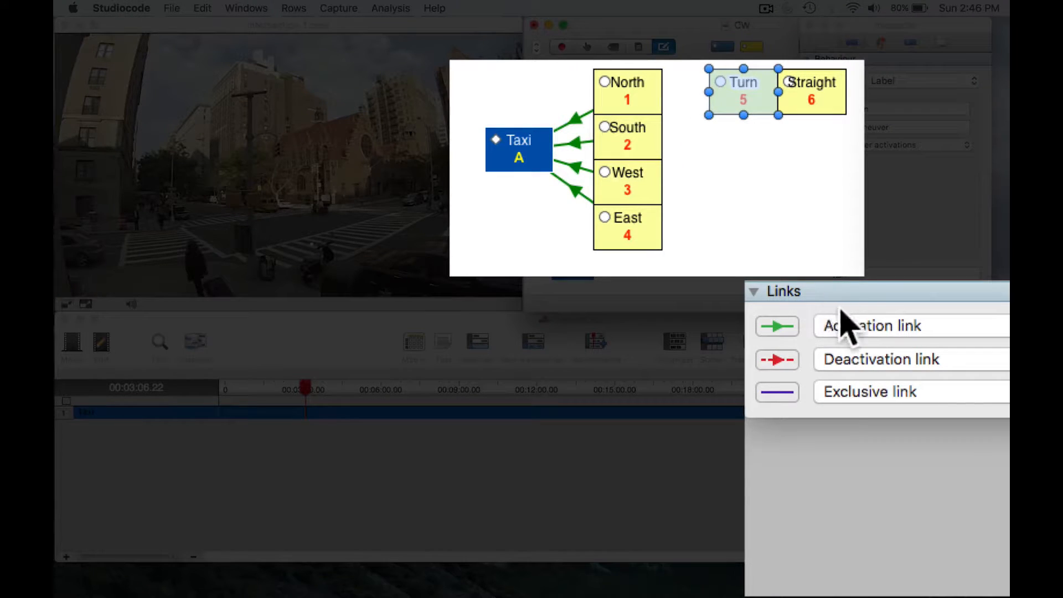
left_click(850, 326)
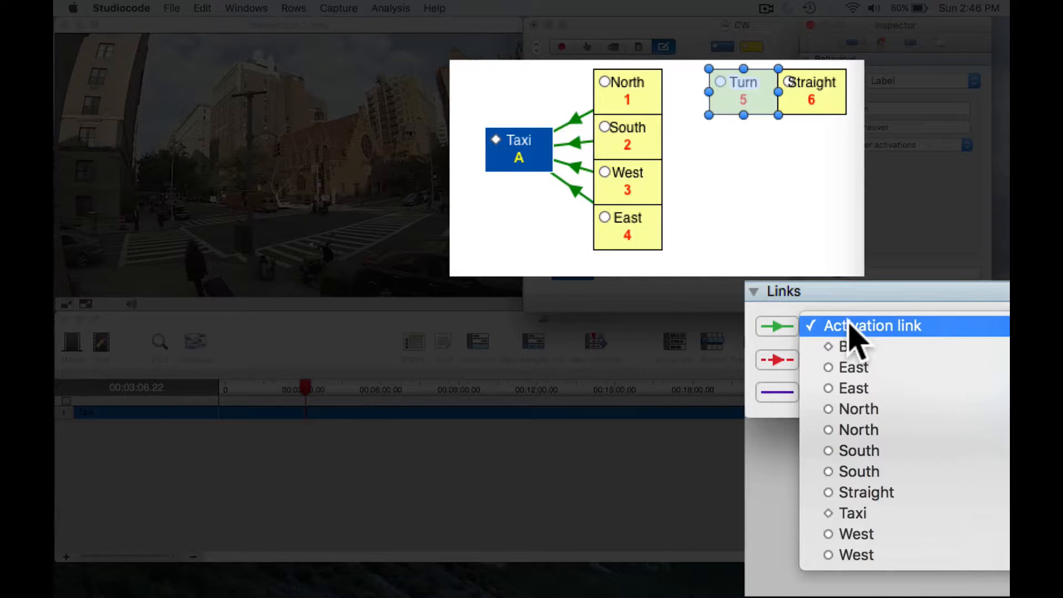
left_click(831, 219)
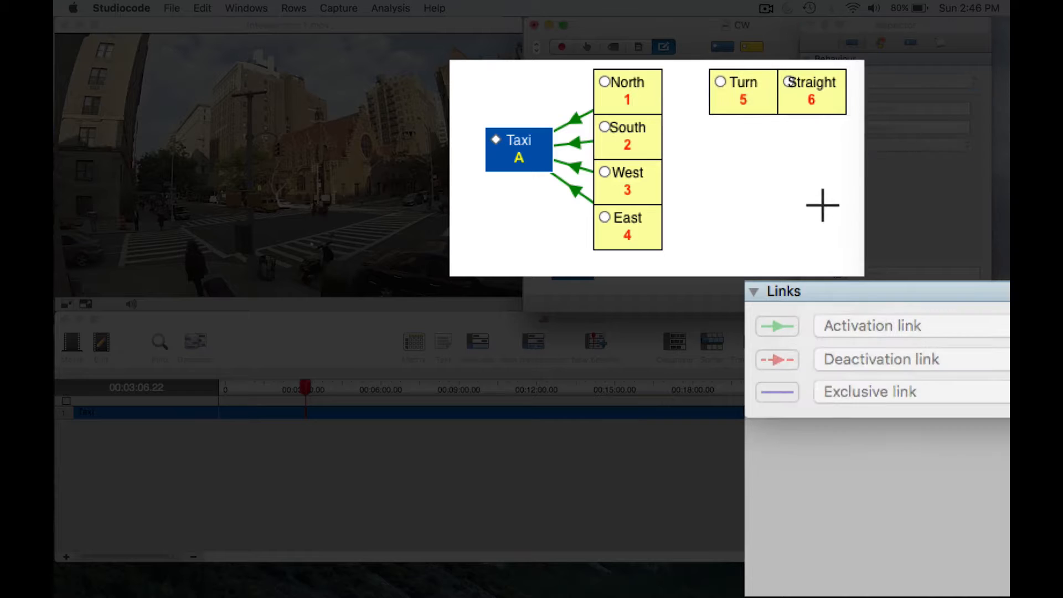
- Duplicate the Turn and Straight label pair and place the copy directly below the original, beside the South label
left_click_drag(731, 137, 802, 100)
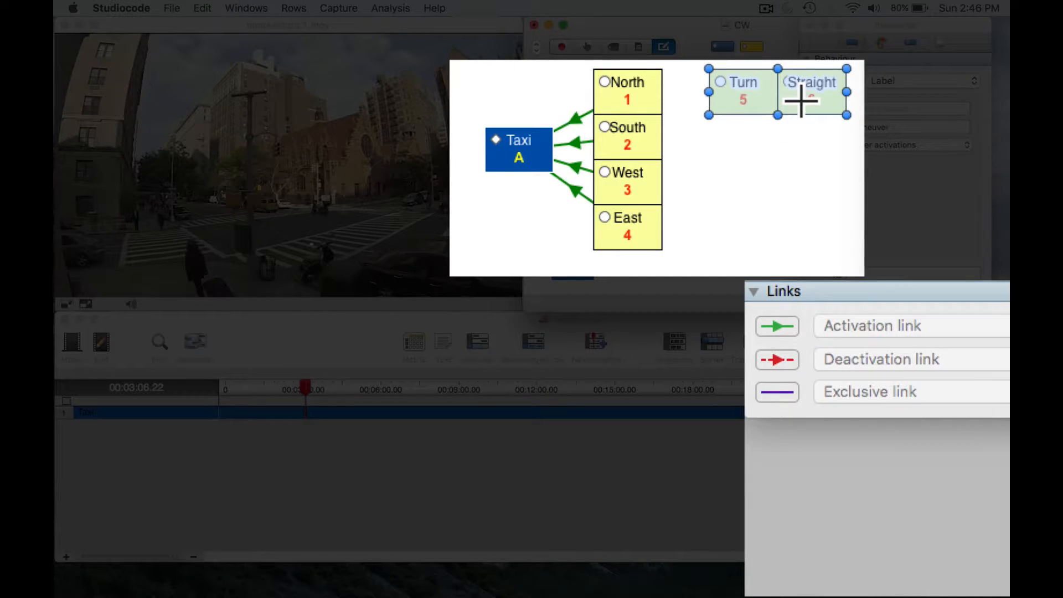
key("super+c")
left_click(777, 143)
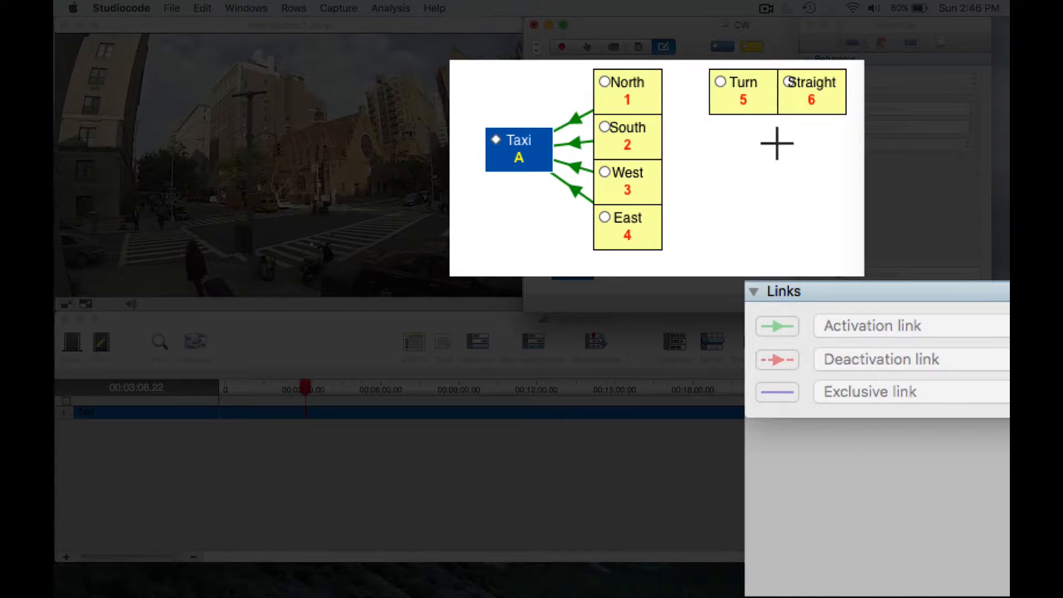
key("super+v")
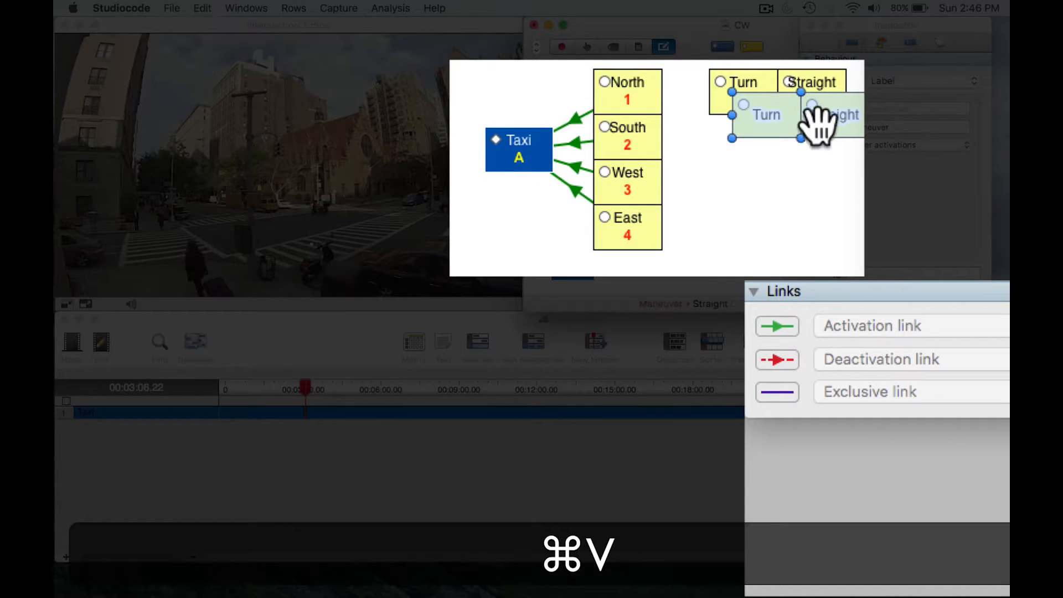
left_click_drag(819, 118, 802, 147)
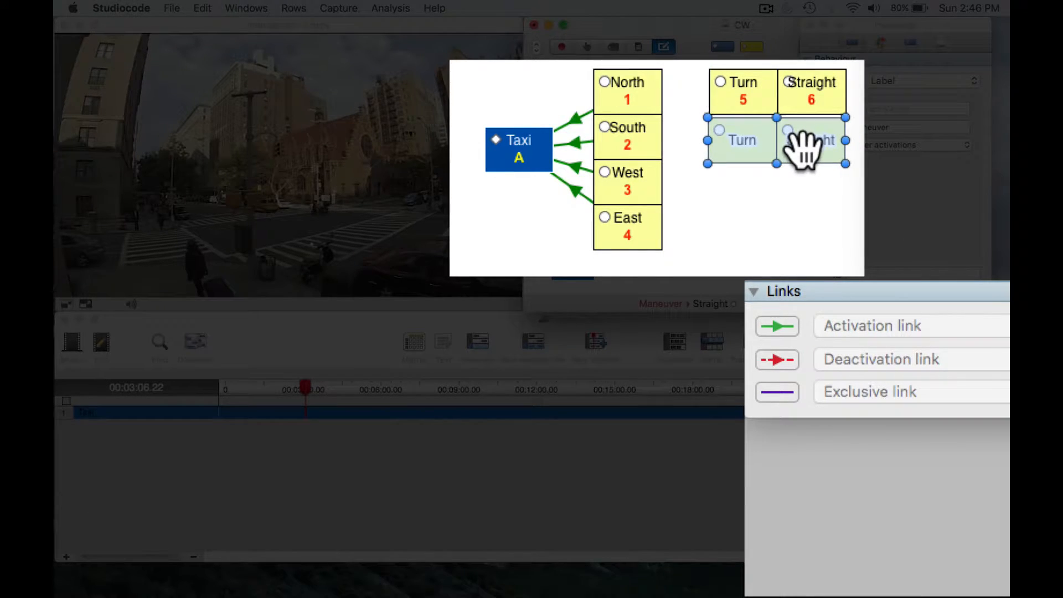
left_click(795, 207)
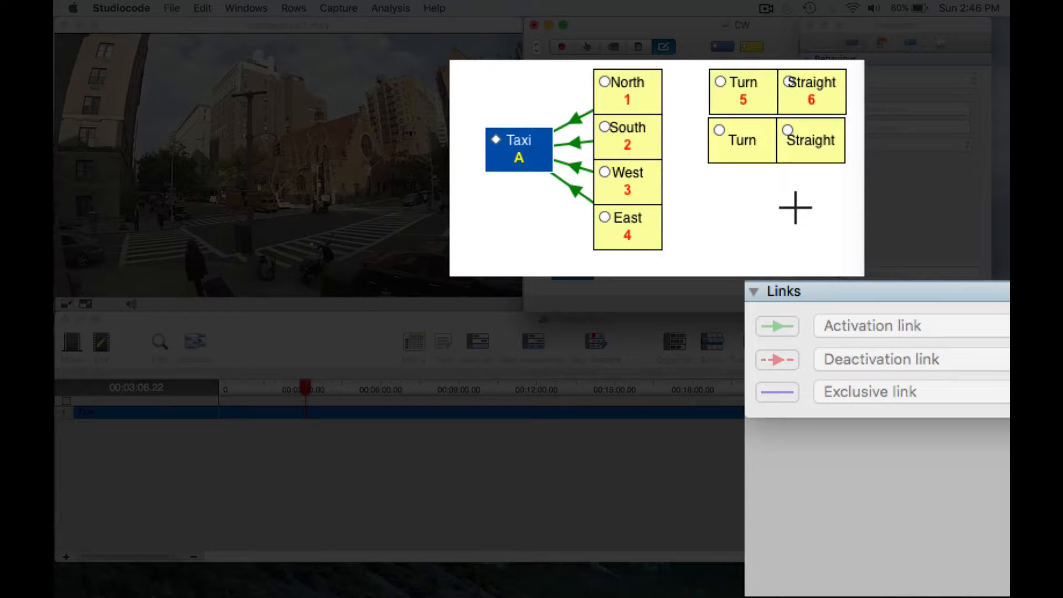
- Paste two more copies of the Turn and Straight pair, stacking them below in line with the West and East labels
key("super+v")
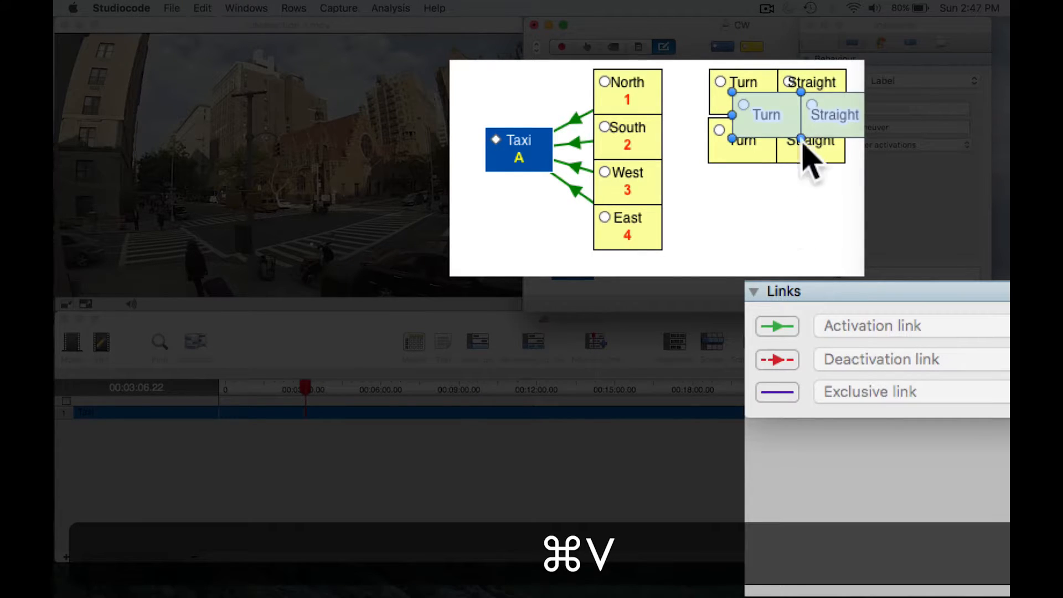
left_click_drag(823, 111, 805, 187)
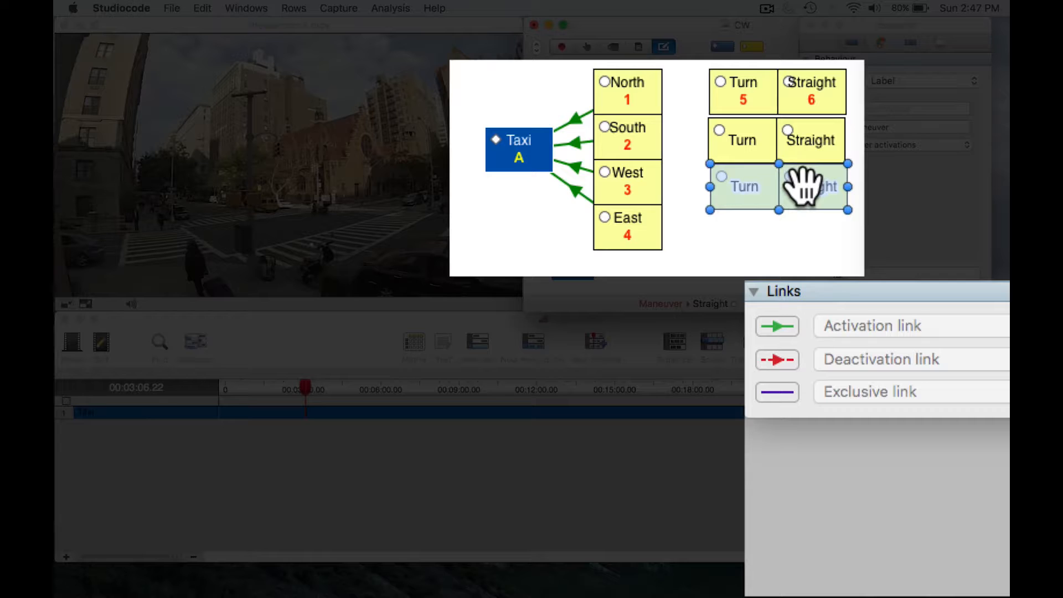
key("super+v")
left_click_drag(830, 107, 812, 233)
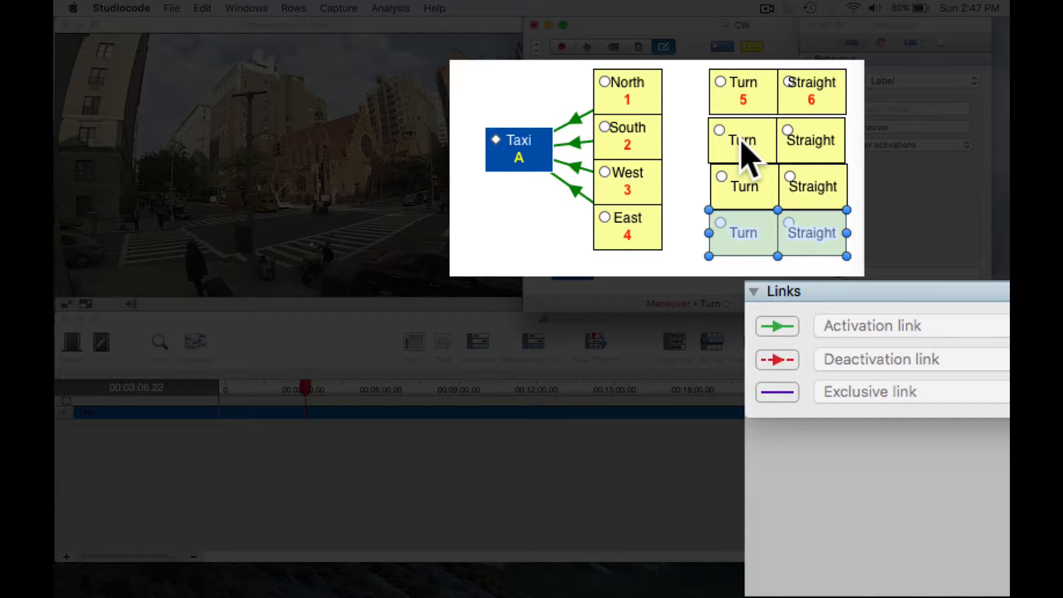
- Add an activation link from the top-row Turn label to the first North entry among the link targets
left_click(745, 95)
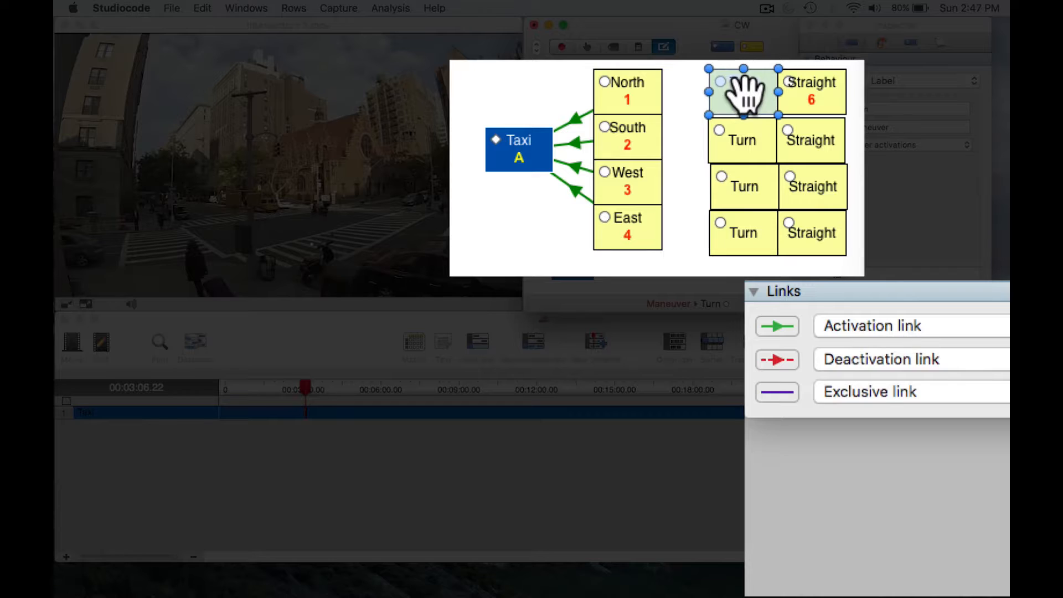
left_click(859, 328)
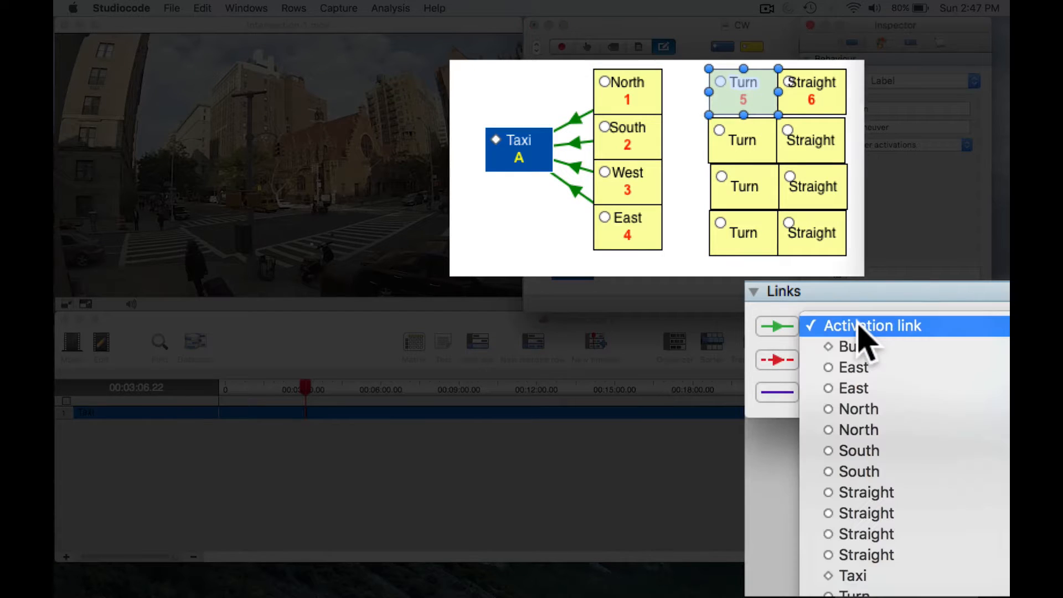
key("n")
key("Return")
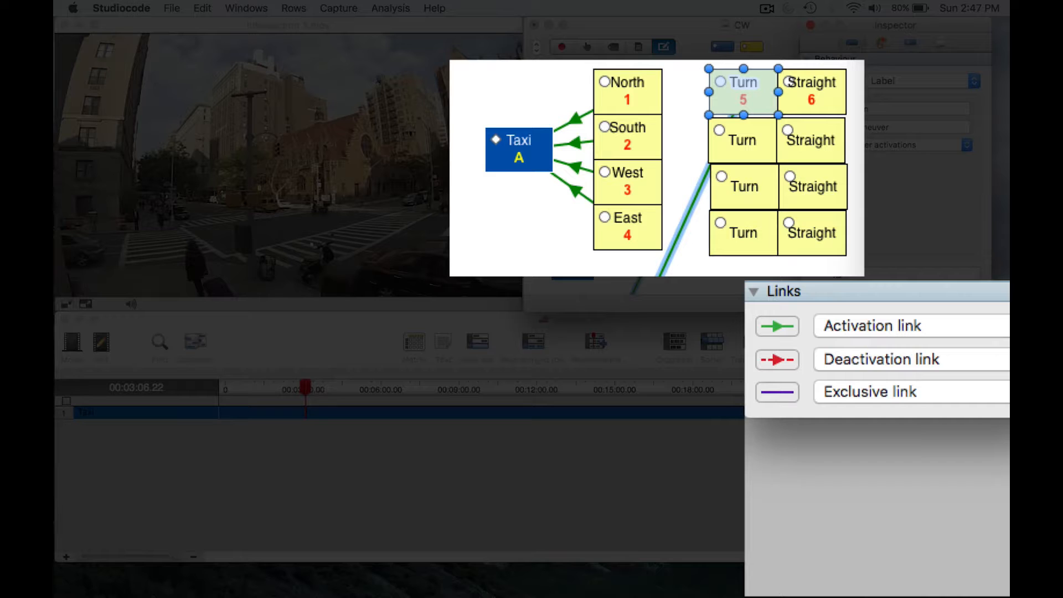
left_click(681, 286)
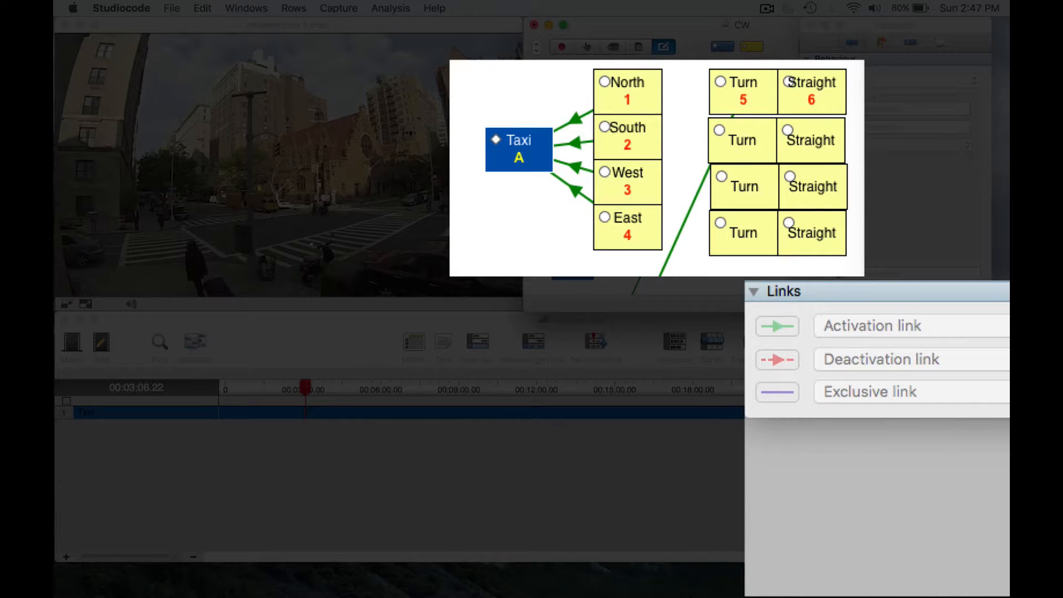
- Remove the activation link between the top-row Turn label and the first-listed North label
left_click(745, 95)
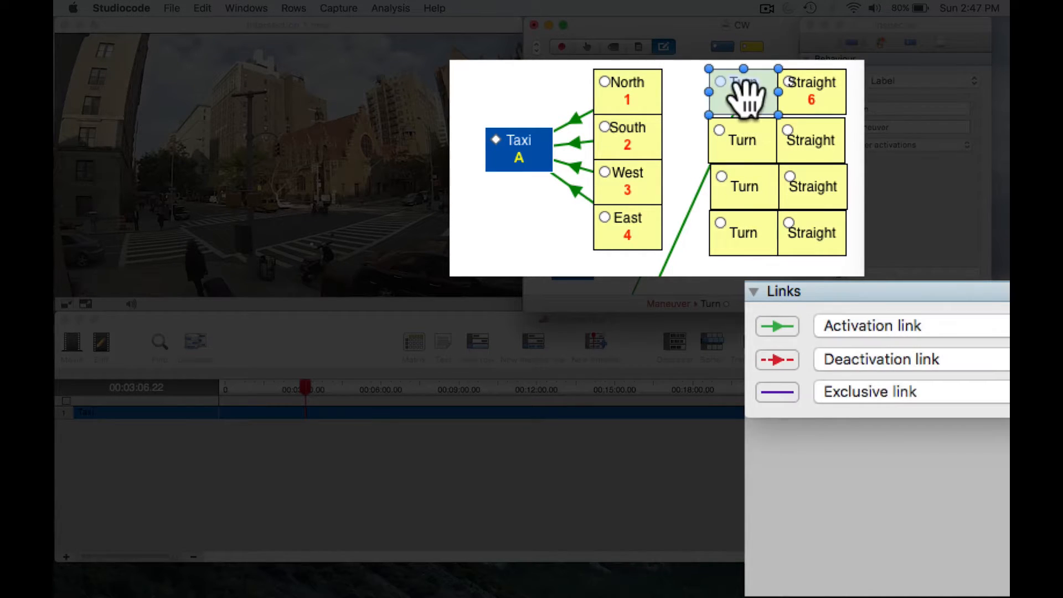
left_click(943, 326)
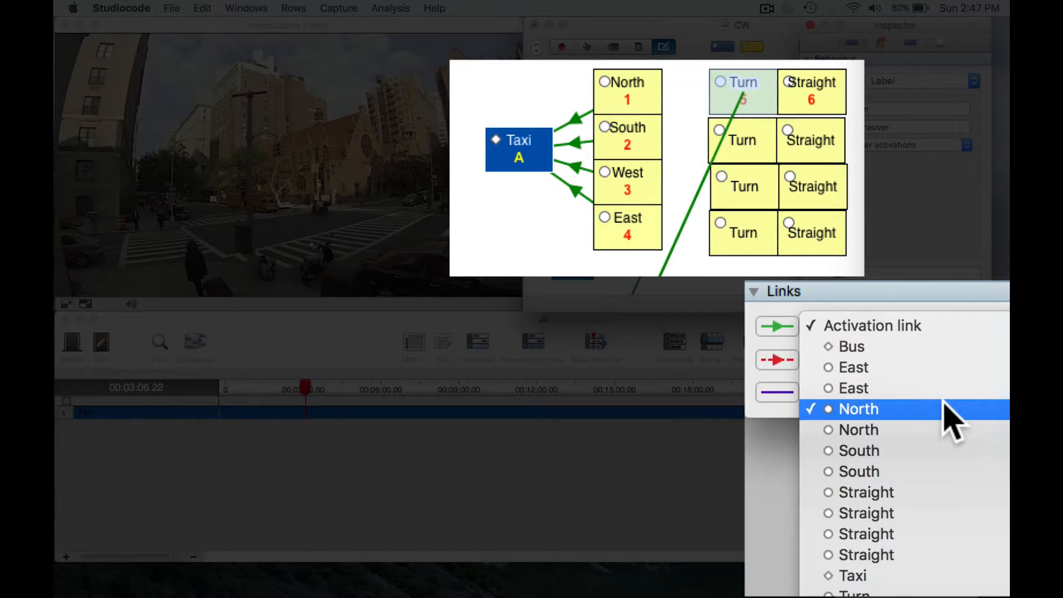
left_click(945, 409)
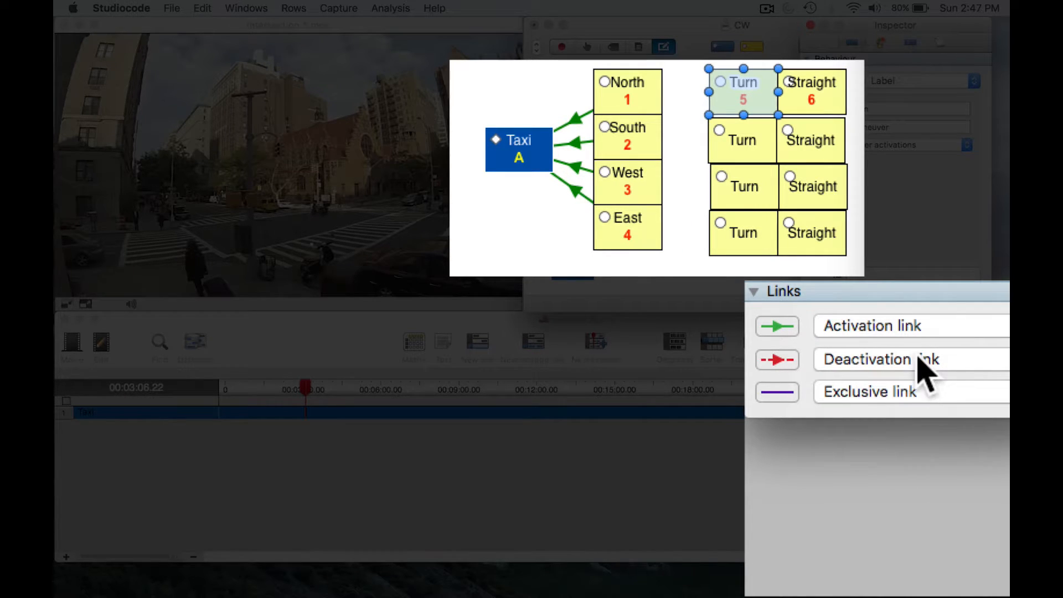
- Link the top-row Turn label to the adjacent North label, and start an activation link for the Straight label beside it
left_click(890, 326)
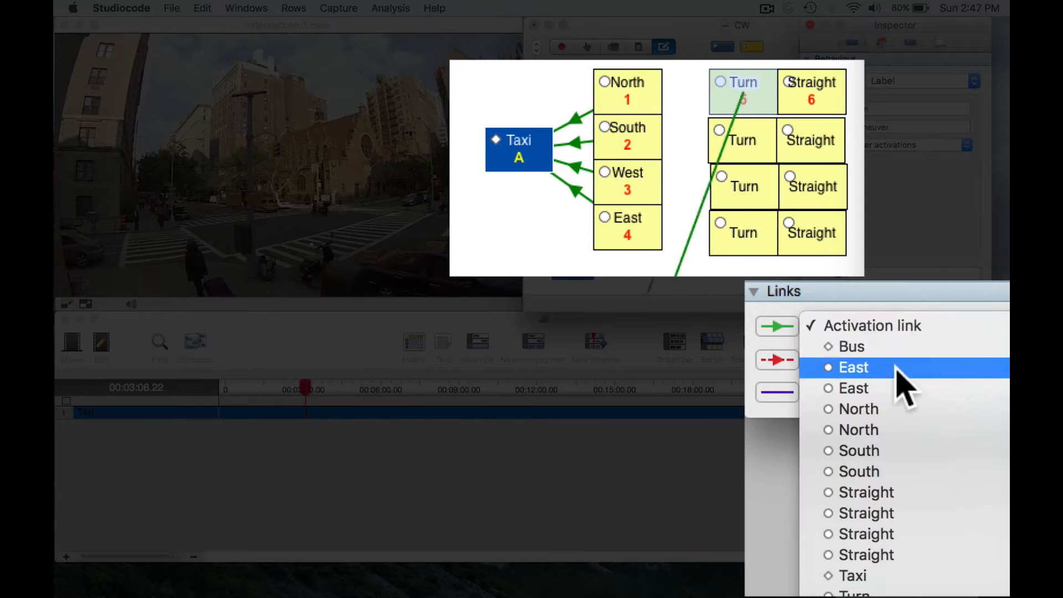
left_click(902, 430)
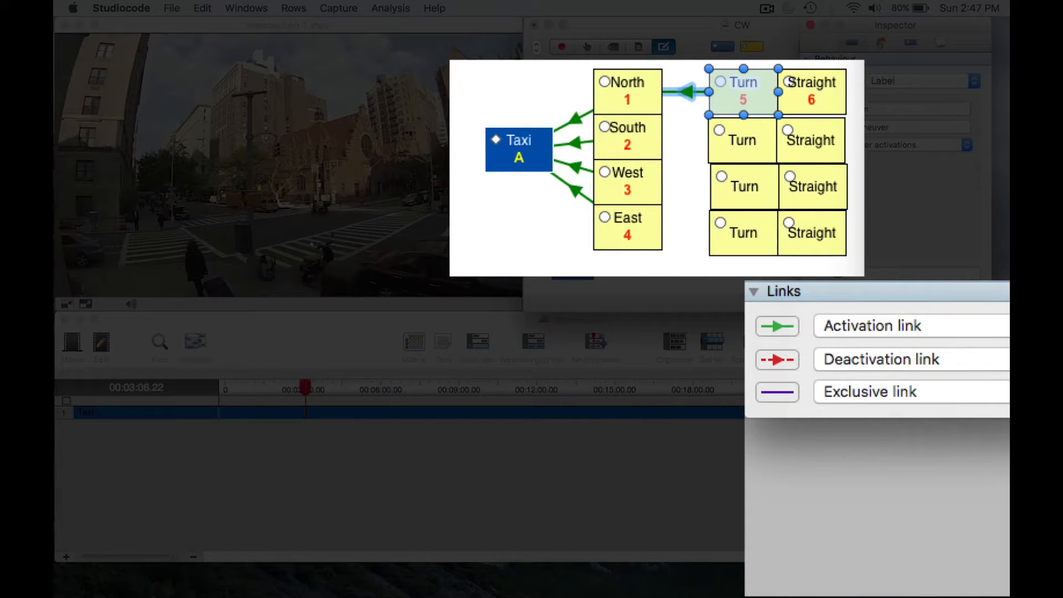
left_click(811, 88)
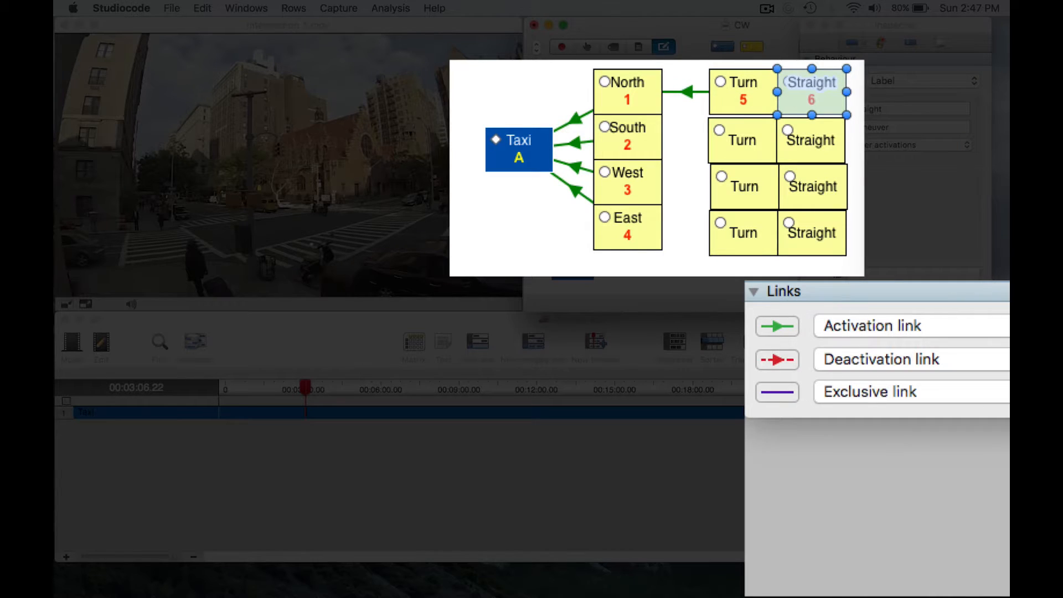
left_click(869, 324)
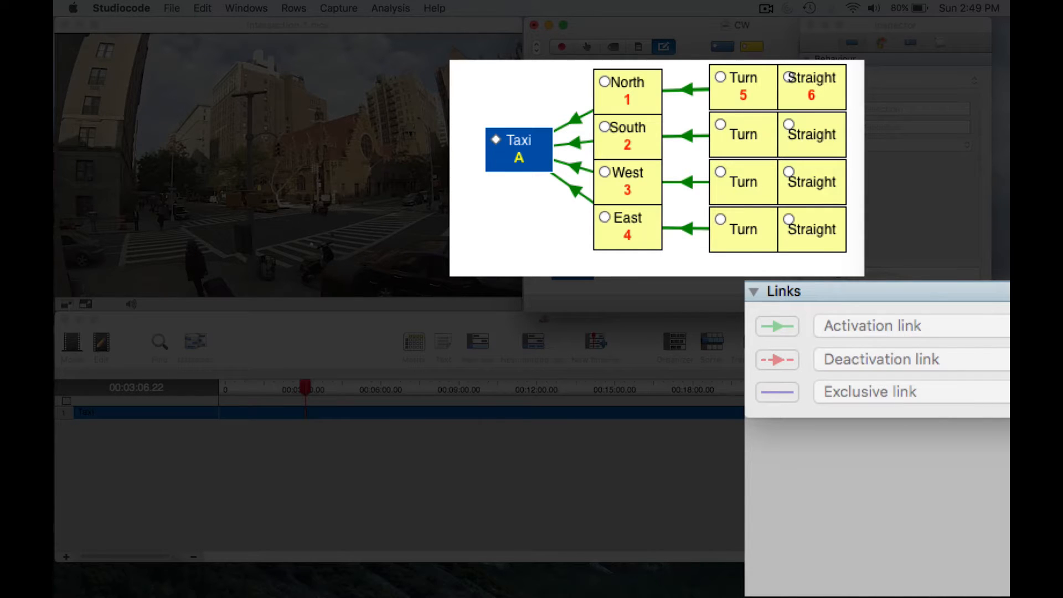
- Shift the bottom-row Straight label out of place and nudge it back beside its Turn label
left_click(800, 247)
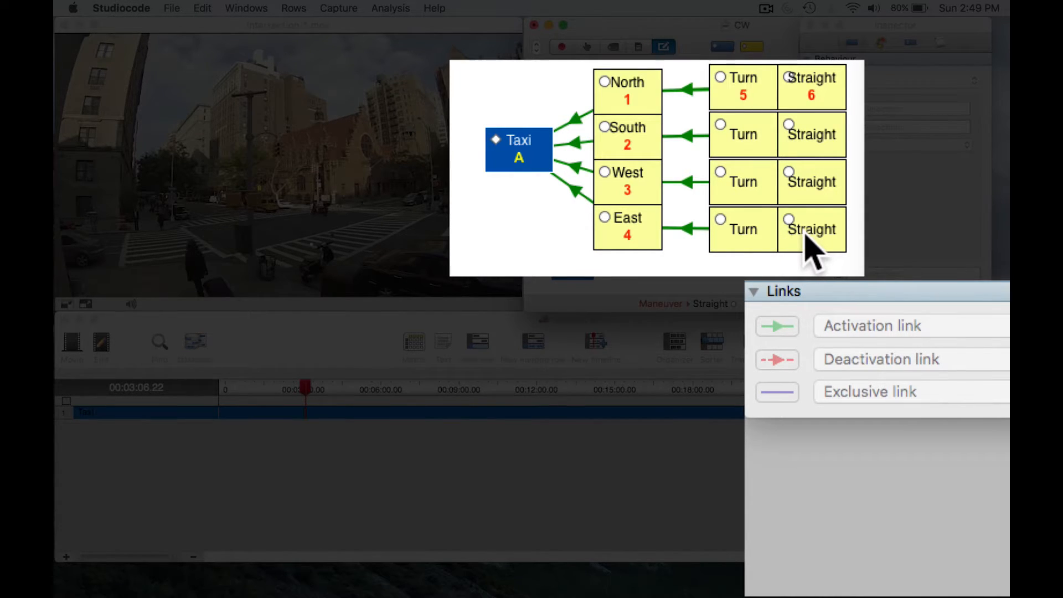
mouse_move(805, 231)
left_mouse_down()
mouse_move(811, 293)
mouse_move(805, 231)
left_mouse_up()
key("Right")
key("Right")
key("Right")
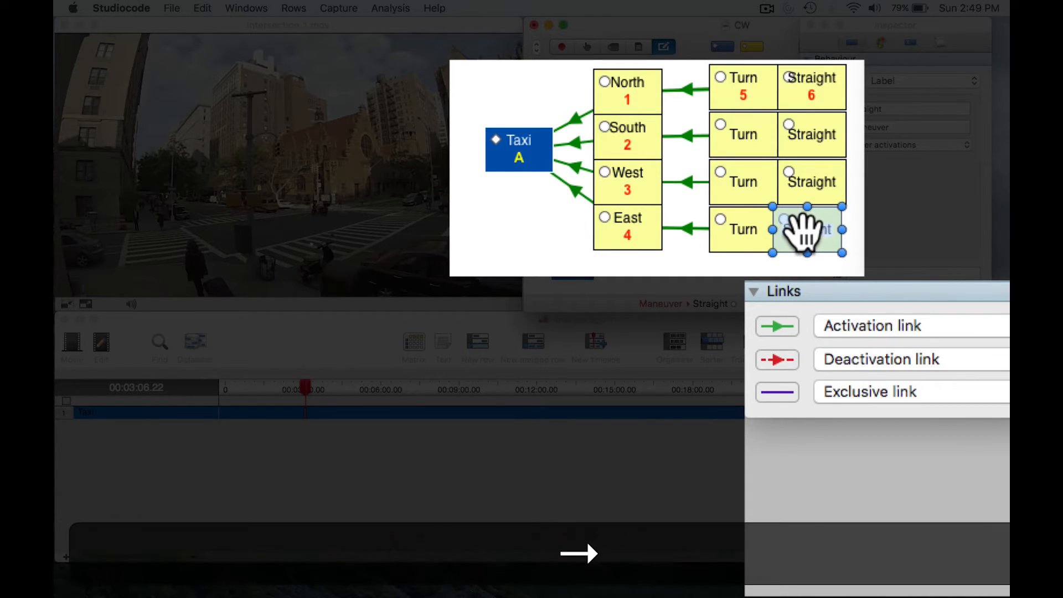
left_click(804, 265)
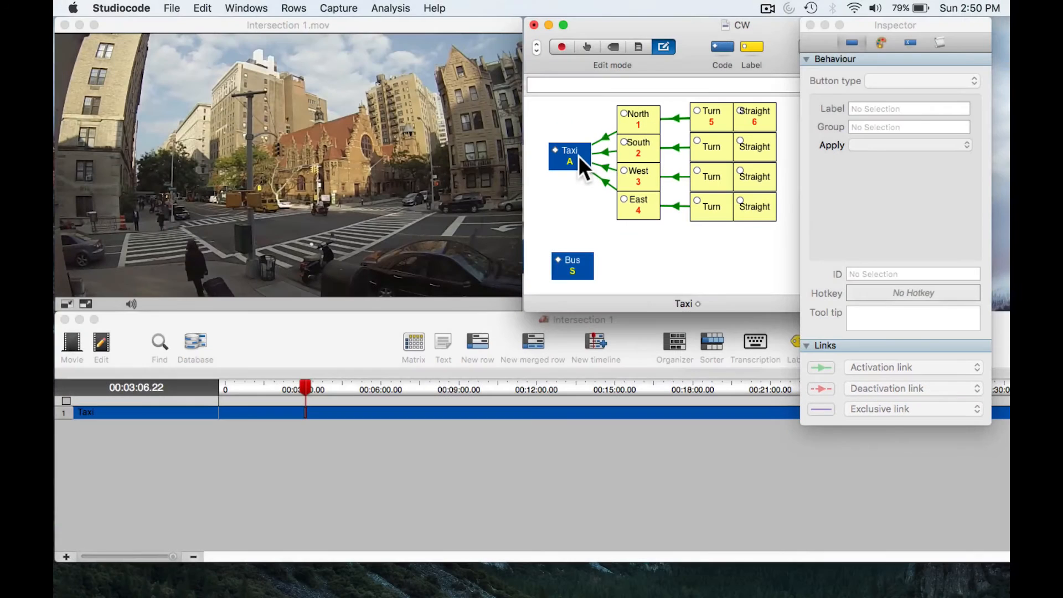
- Switch the code window to Code mode and advance the movie to 00:04:29.74
left_click(587, 47)
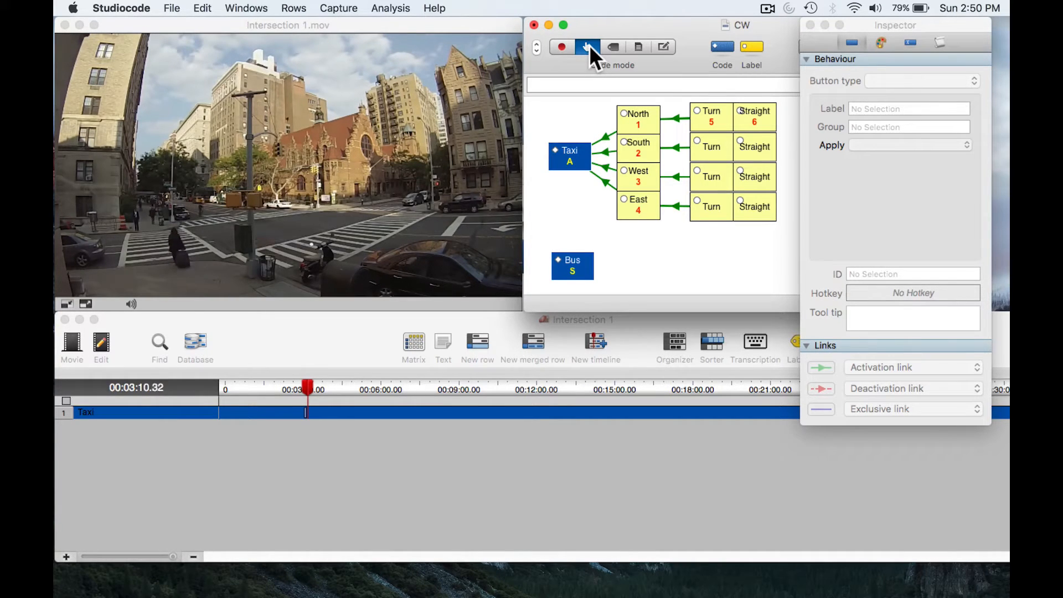
key("shift+Right")
key("shift+Right")
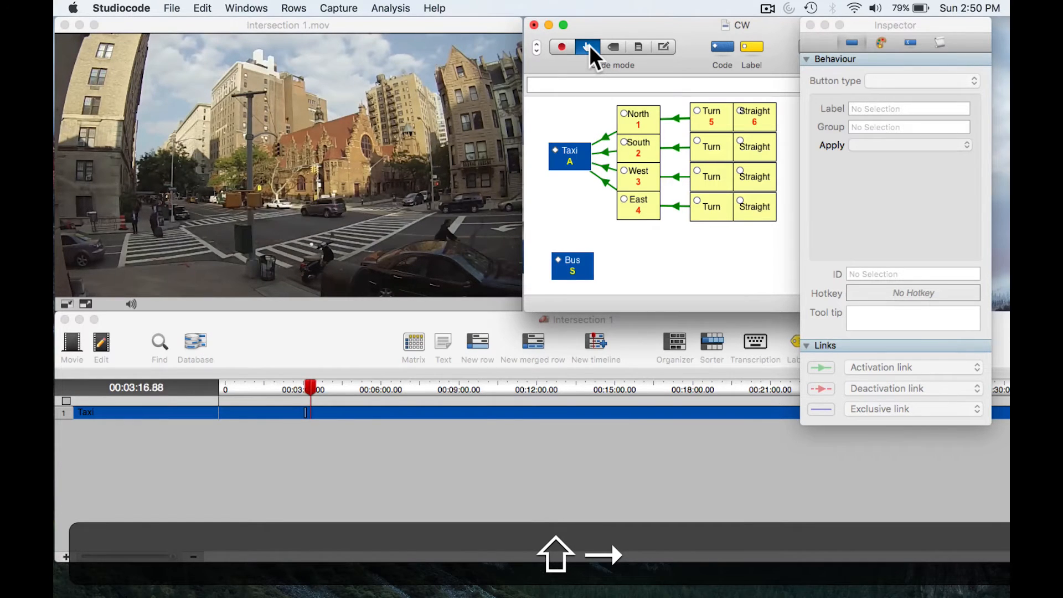
key("Left")
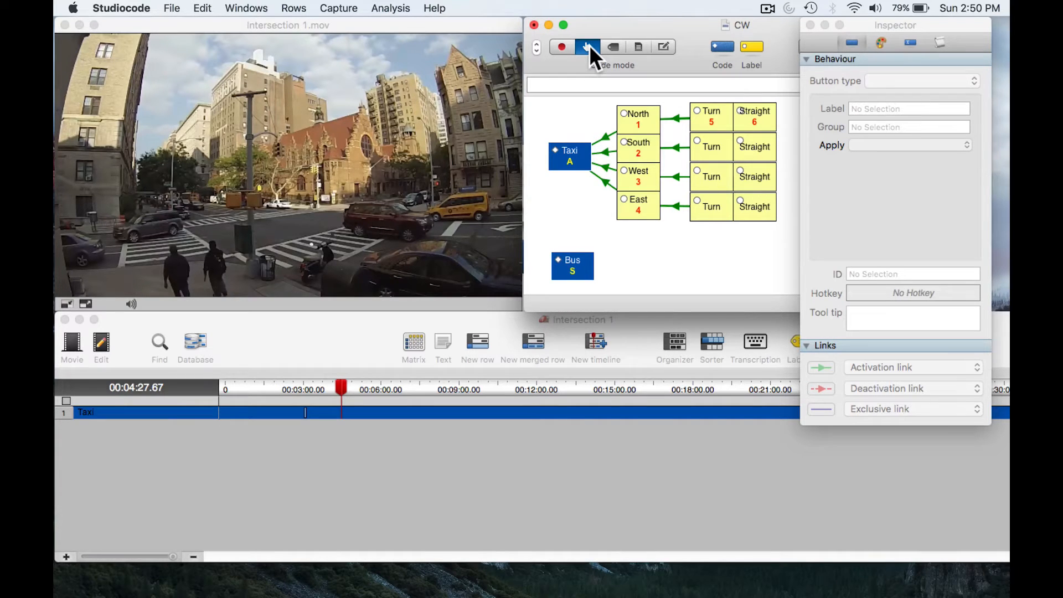
key("Up")
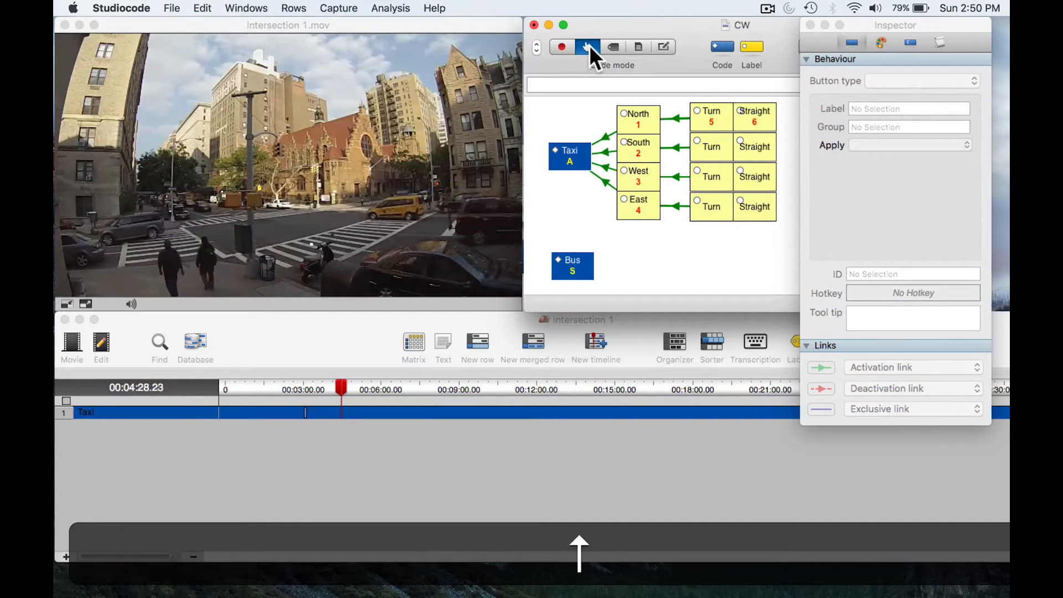
key("Down")
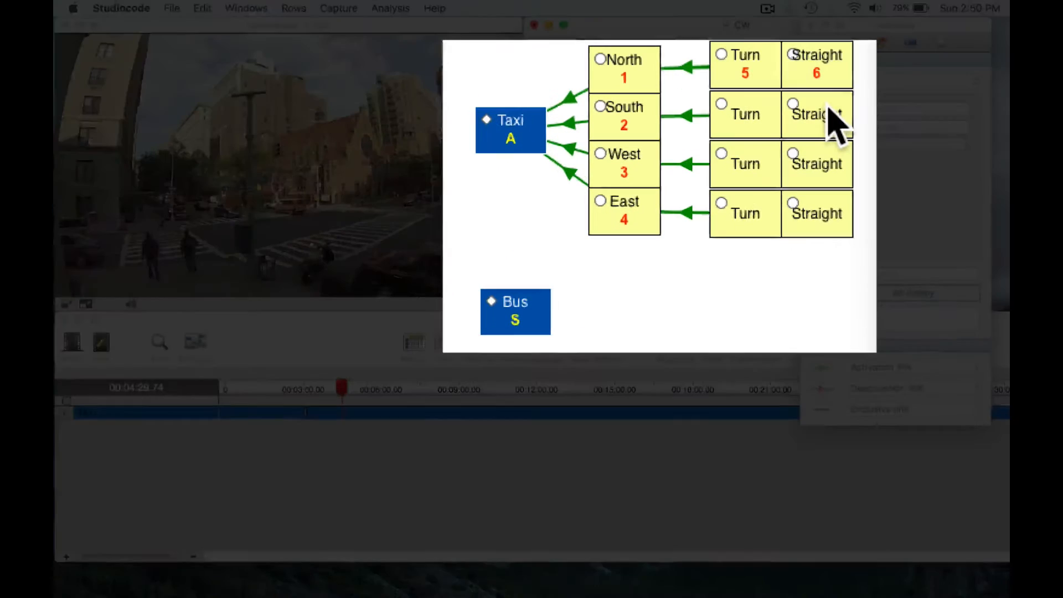
- Code a Taxi instance at 00:04:29.74 using the South row's Straight label and the Taxi code button
left_click(828, 108)
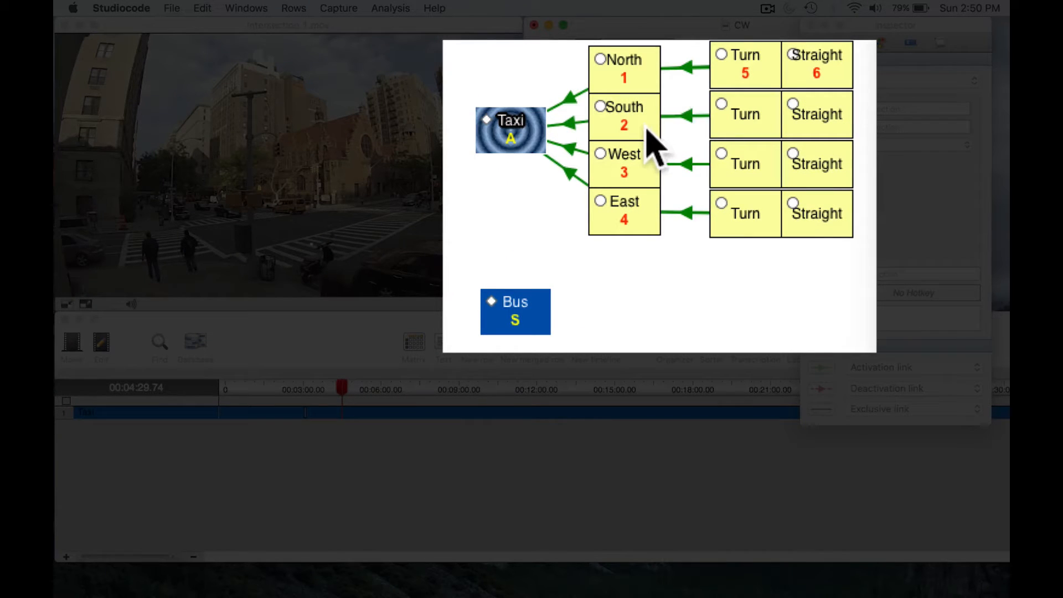
left_click(504, 126)
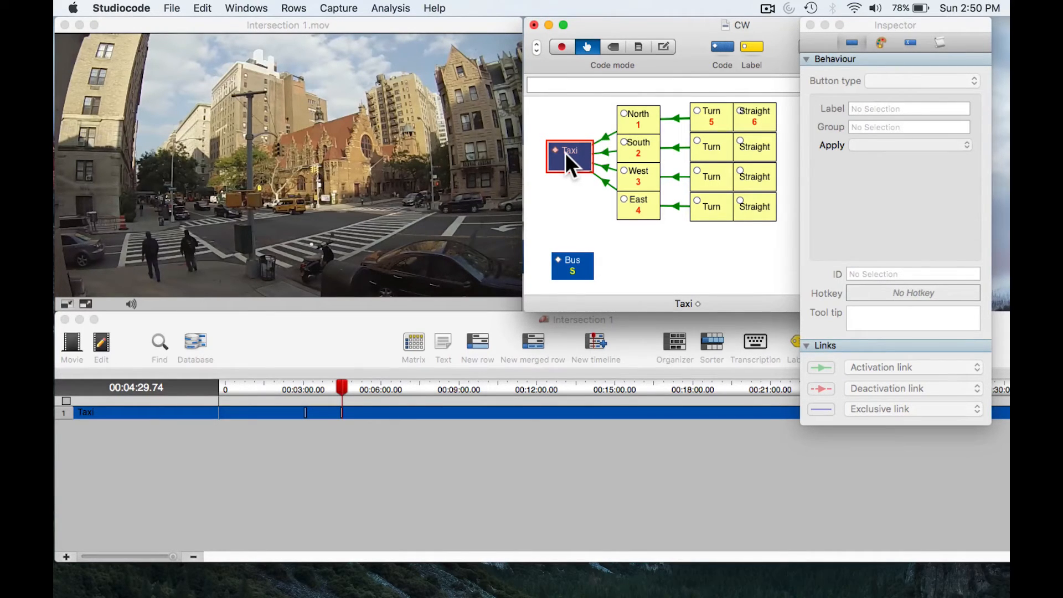
key("a")
- Resume the movie and advance it to 00:04:45.45
key("Up")
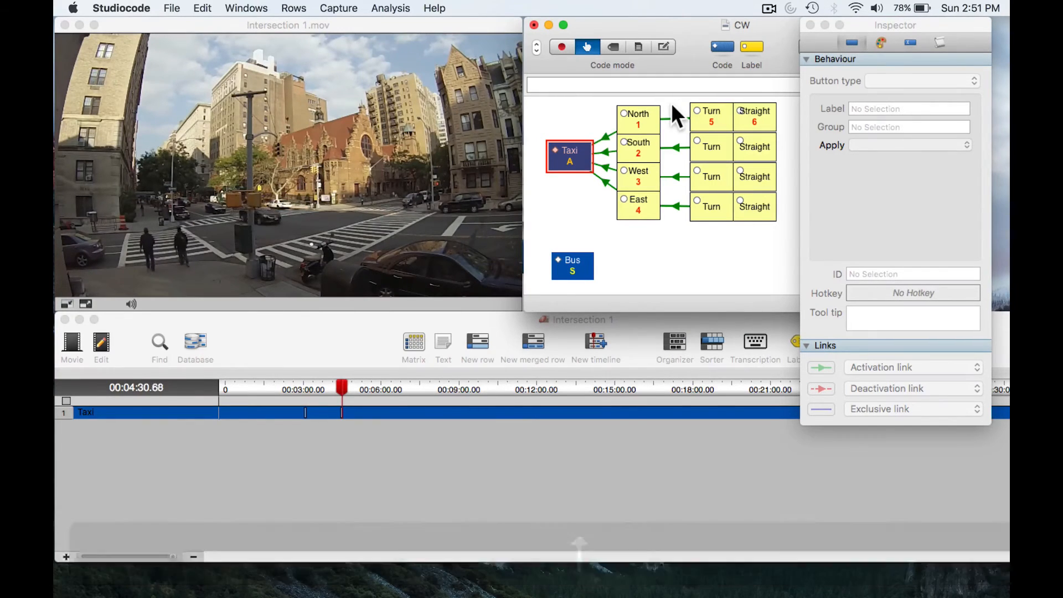
key("alt+Right")
key("alt+Down")
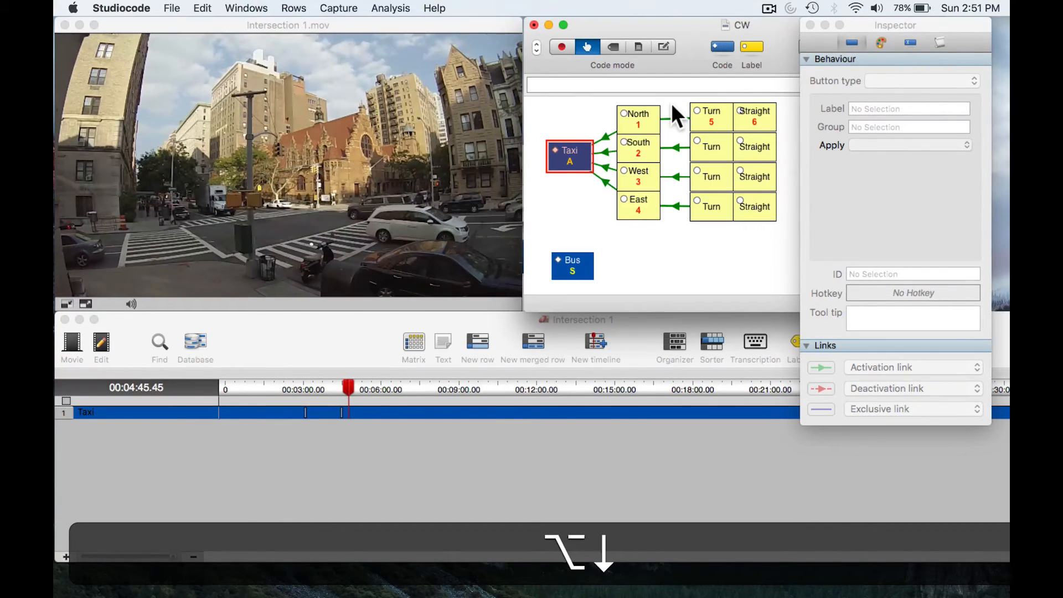